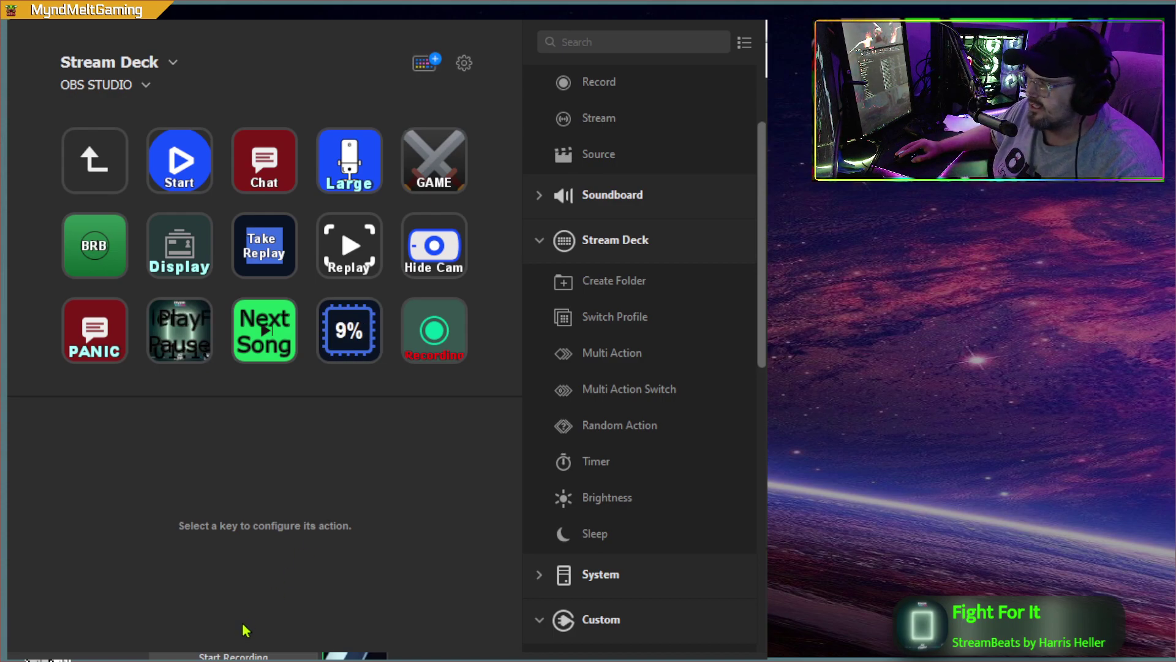
Open the action list of the PANIC multi action switch.
left_click(94, 331)
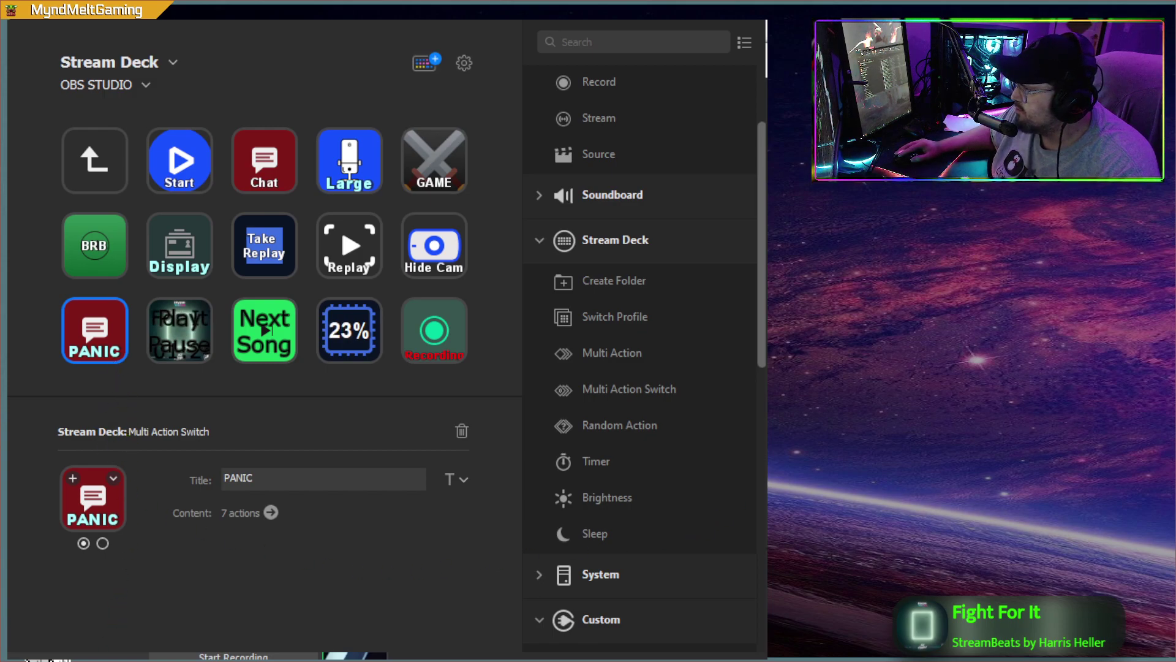
left_click_drag(790, 503, 729, 478)
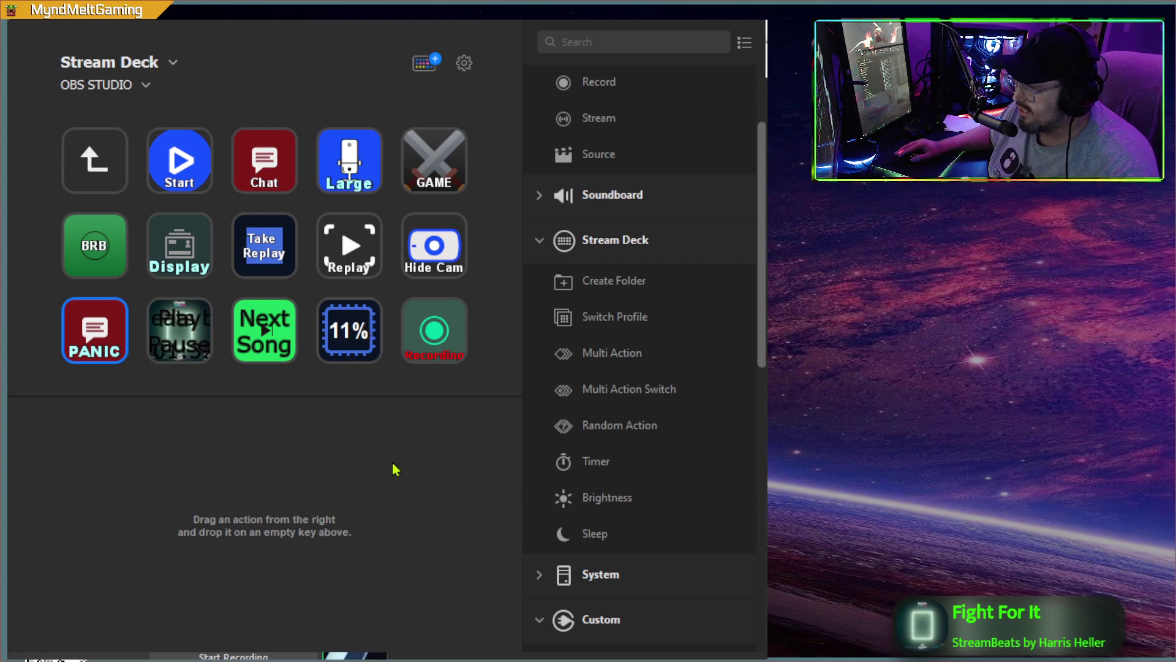
double_click(104, 325)
left_click(174, 472)
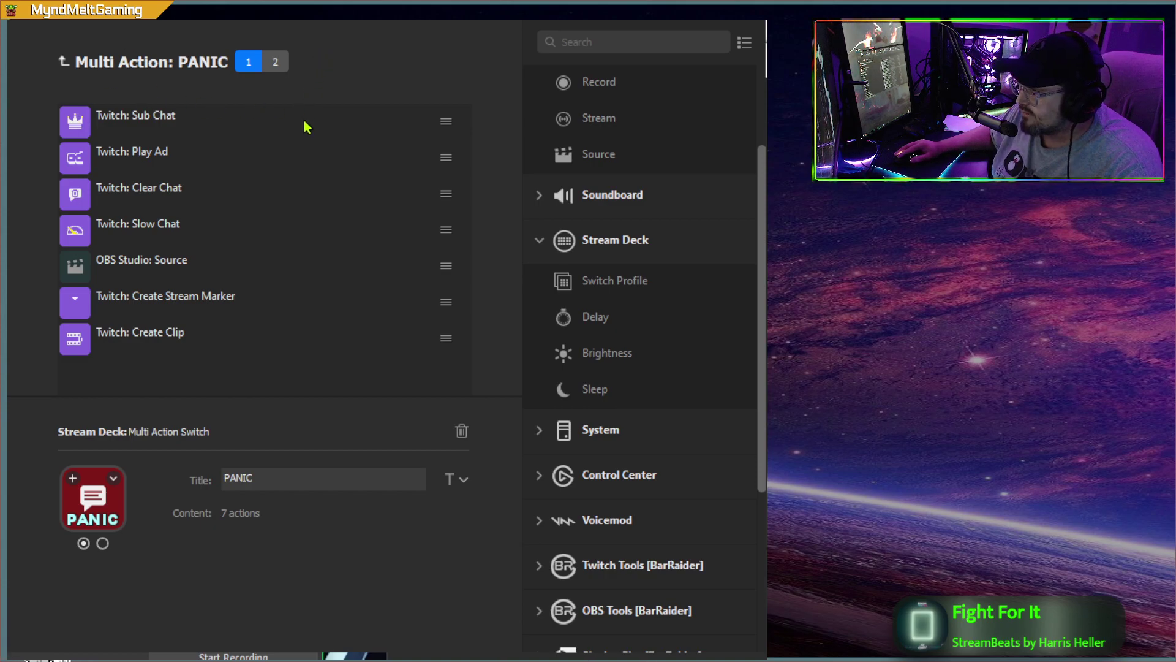
Expand the Twitch actions in the action library and locate the Sub Chat action.
scroll(640, 344, "down", 4)
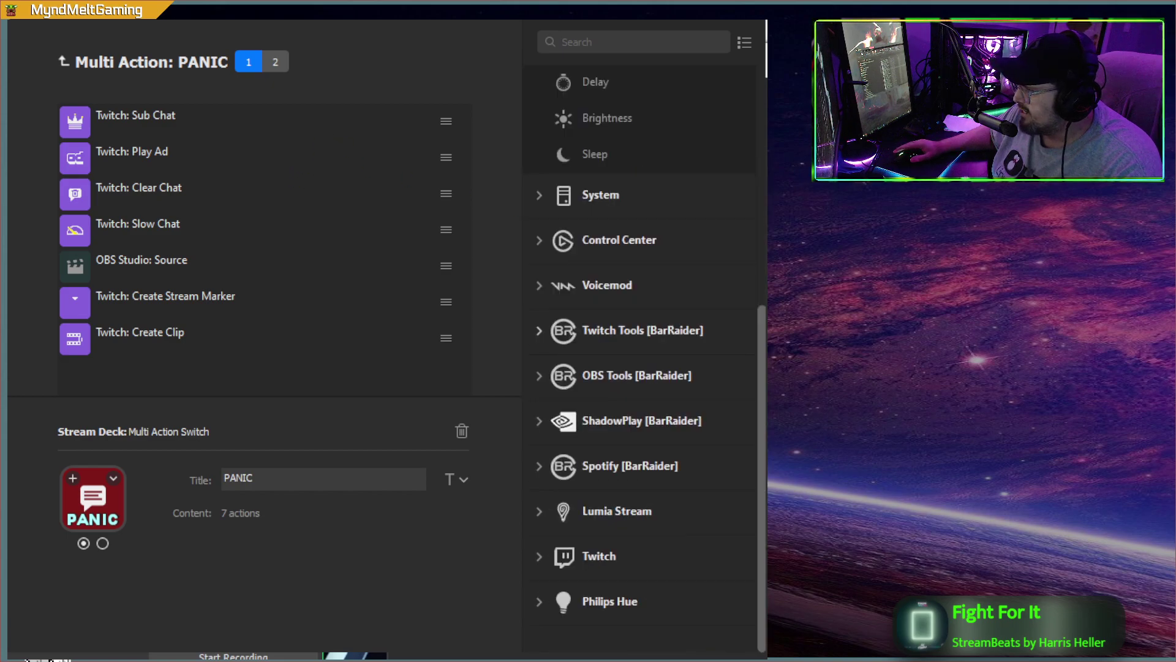
left_click(599, 556)
scroll(640, 343, "down", 6)
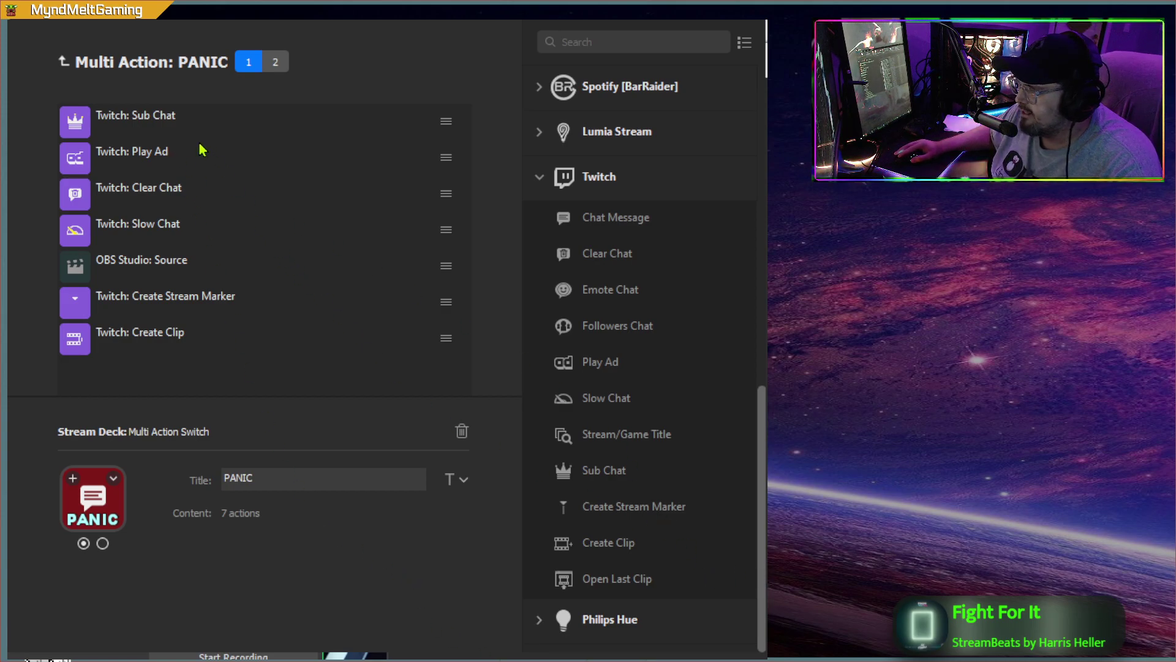
left_click_drag(603, 470, 781, 594)
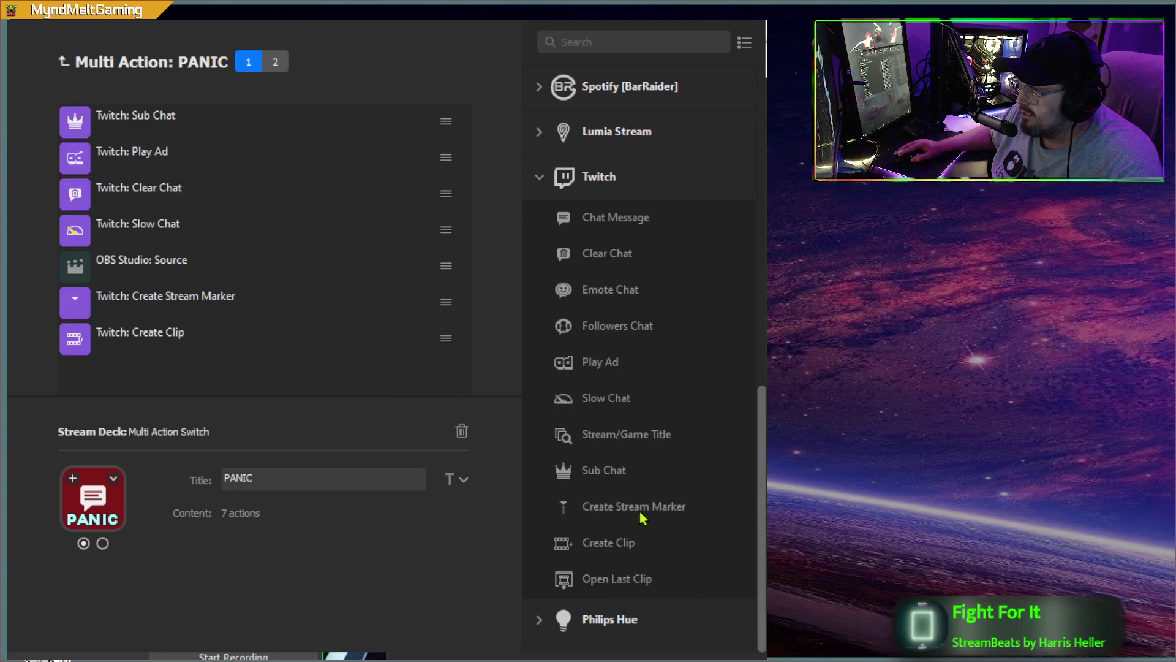
Review the Play Ad, Clear Chat and Slow Chat actions in the first PANIC sequence and their library entries.
left_click(231, 171)
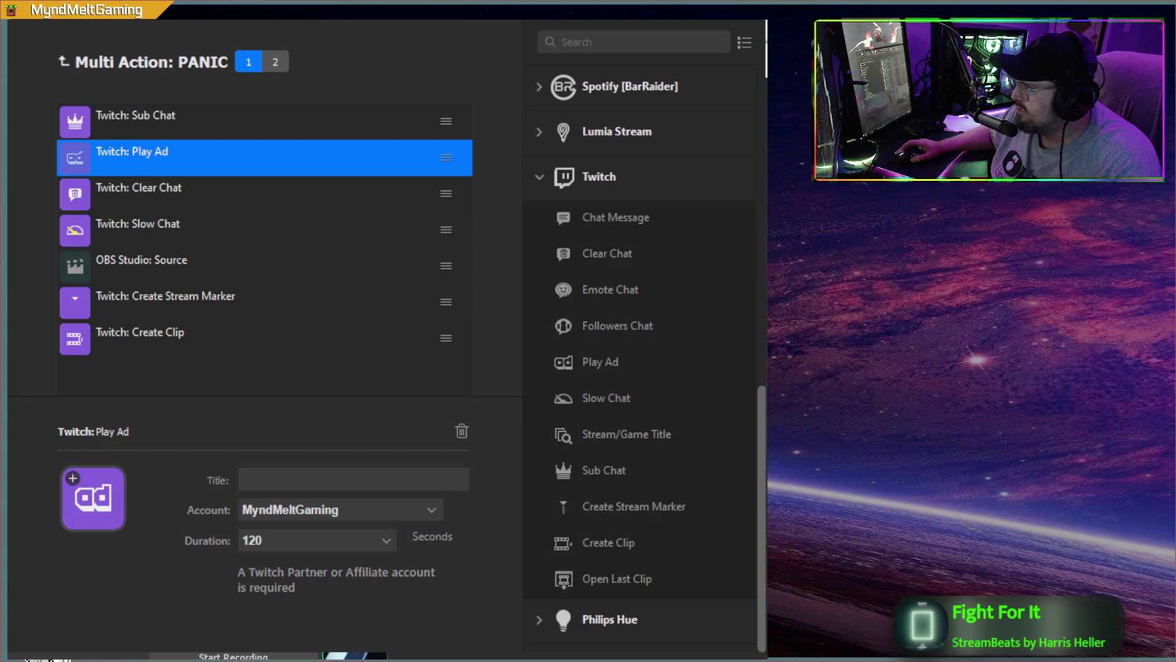
left_click_drag(613, 363, 746, 421)
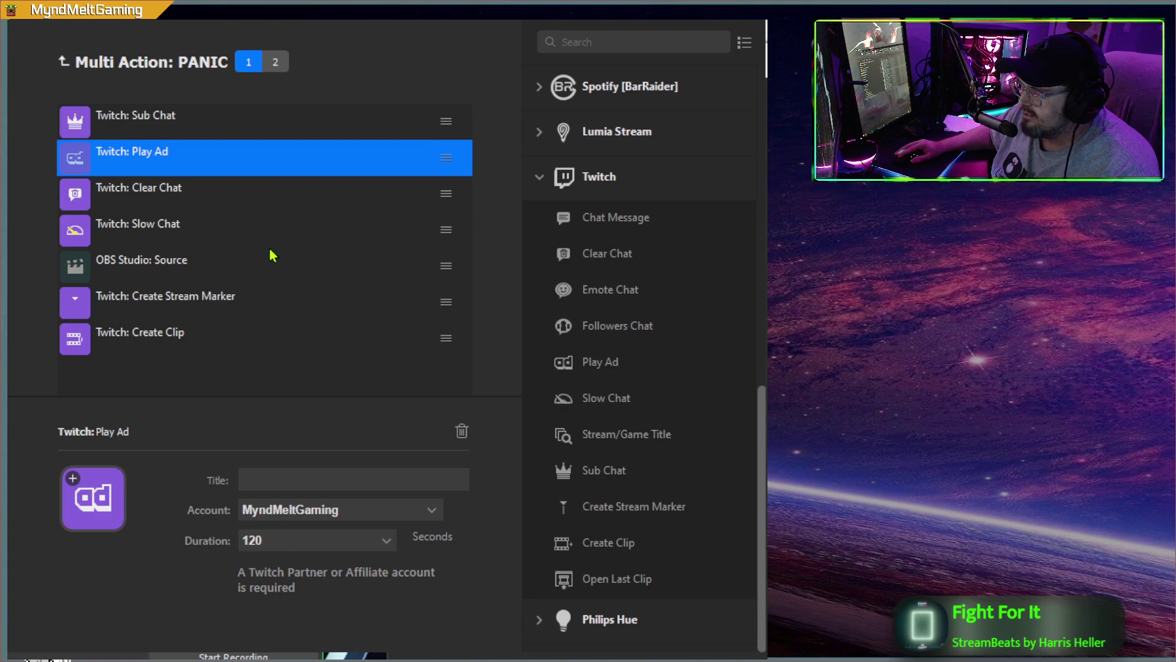
left_click(264, 197)
left_click_drag(606, 253, 779, 332)
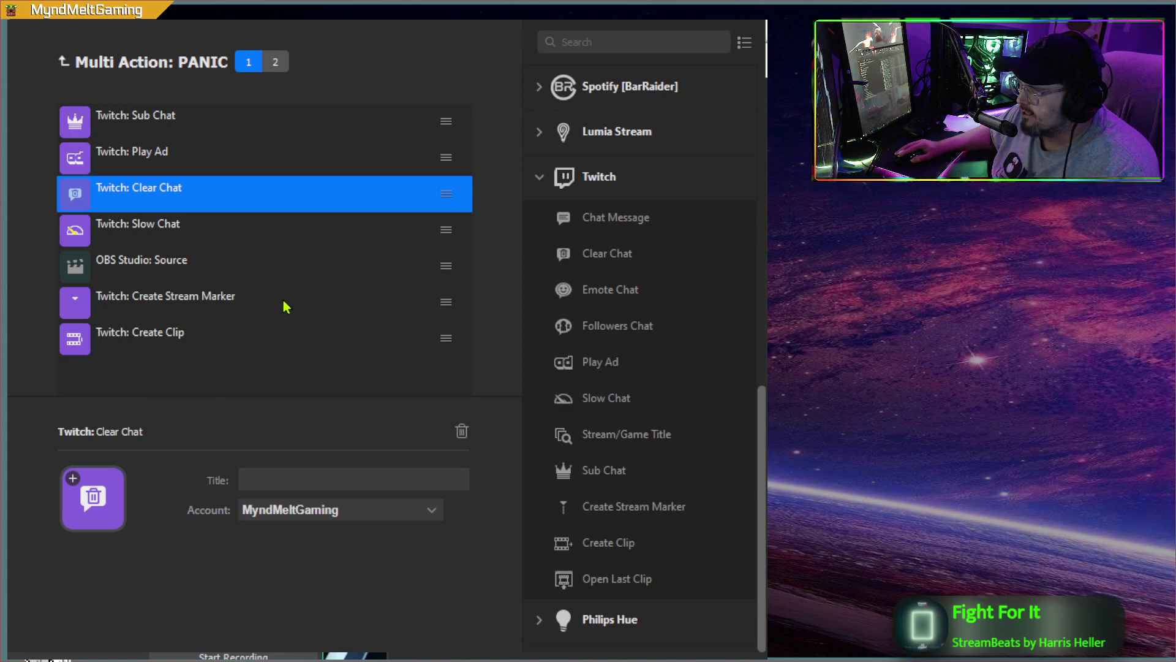
key("Down")
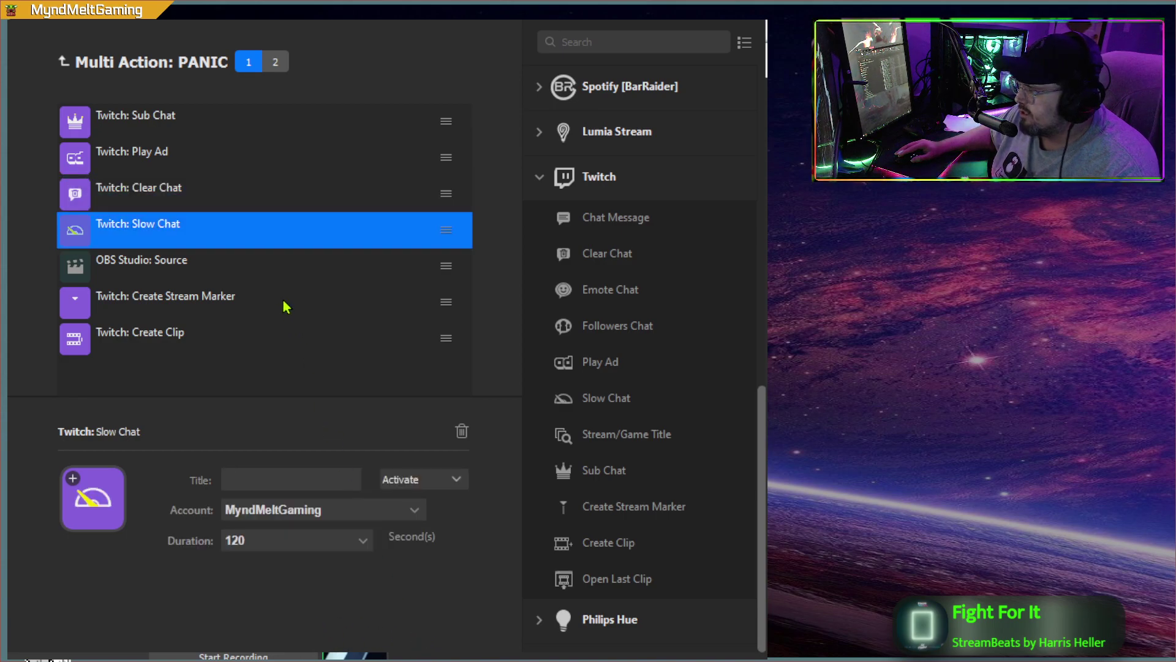
left_click_drag(606, 398, 334, 320)
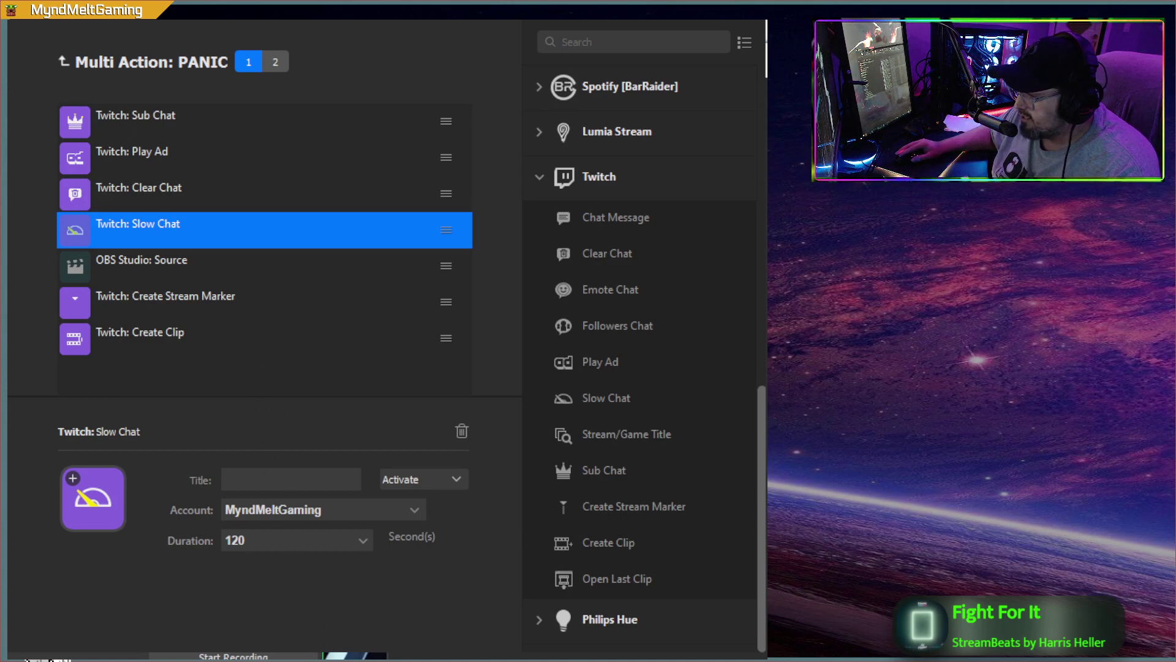
Set the first sequence's OBS Studio Source action to the In Game scene and the New Alerts source.
key("Down")
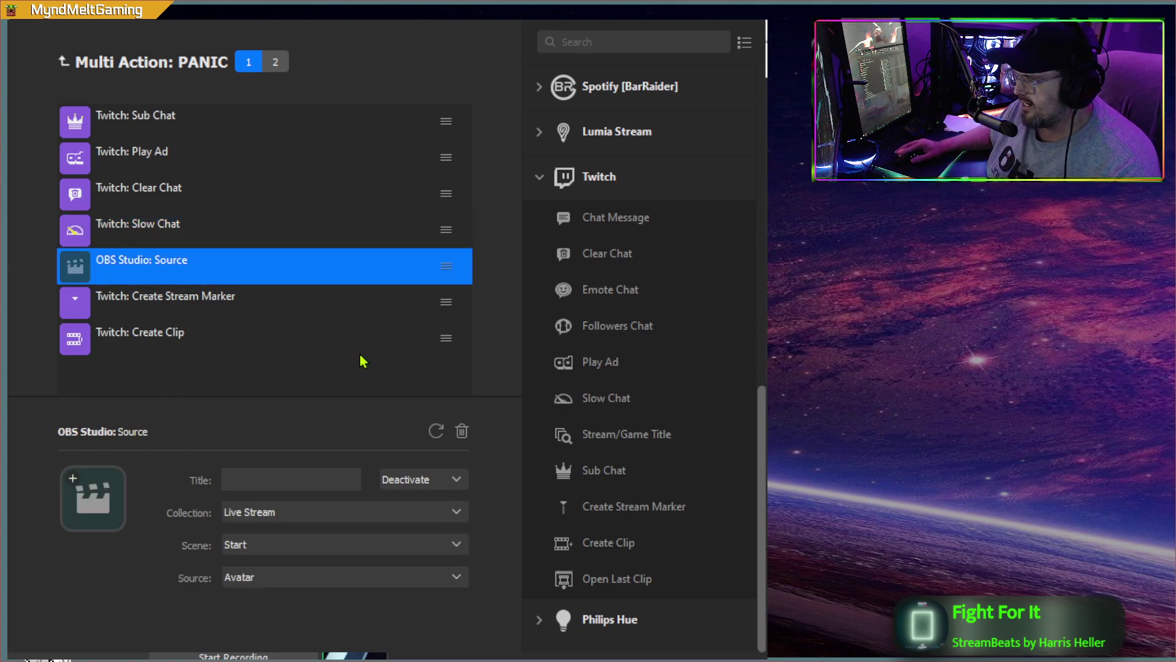
scroll(640, 356, "up", 12)
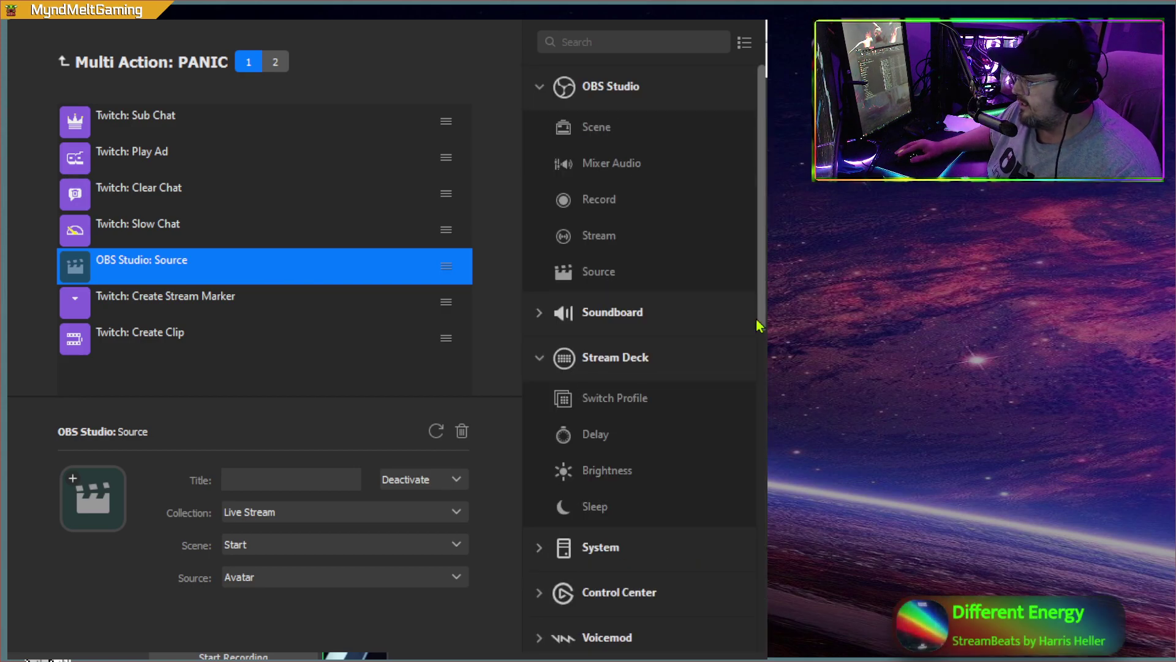
left_click_drag(630, 275, 820, 347)
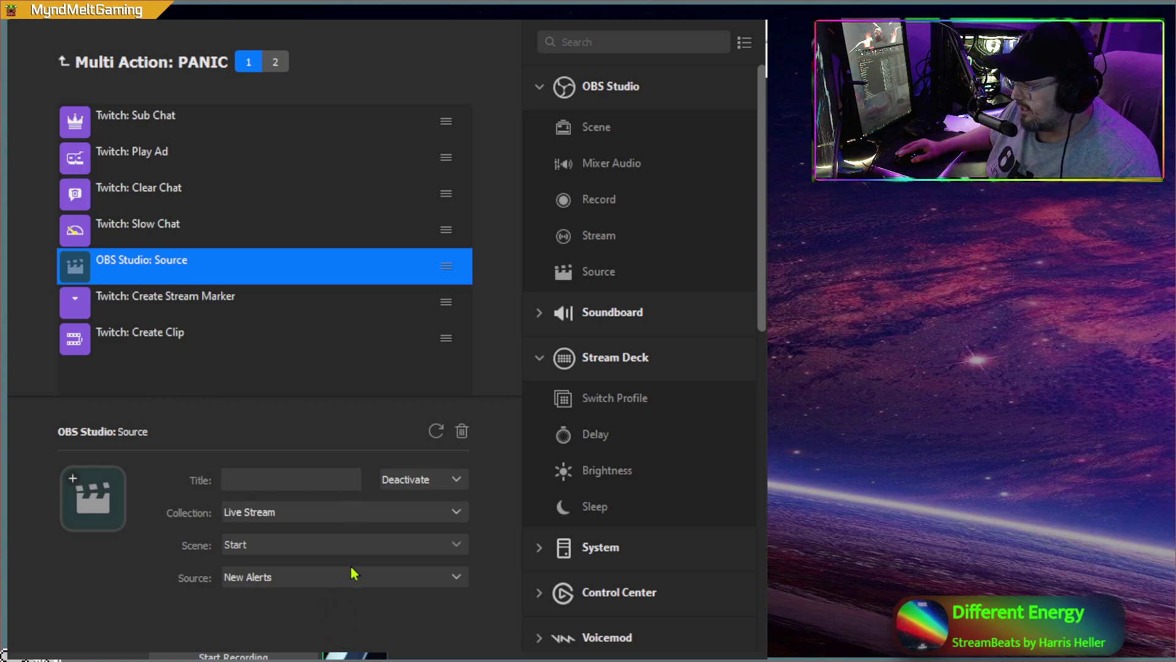
left_click(369, 450)
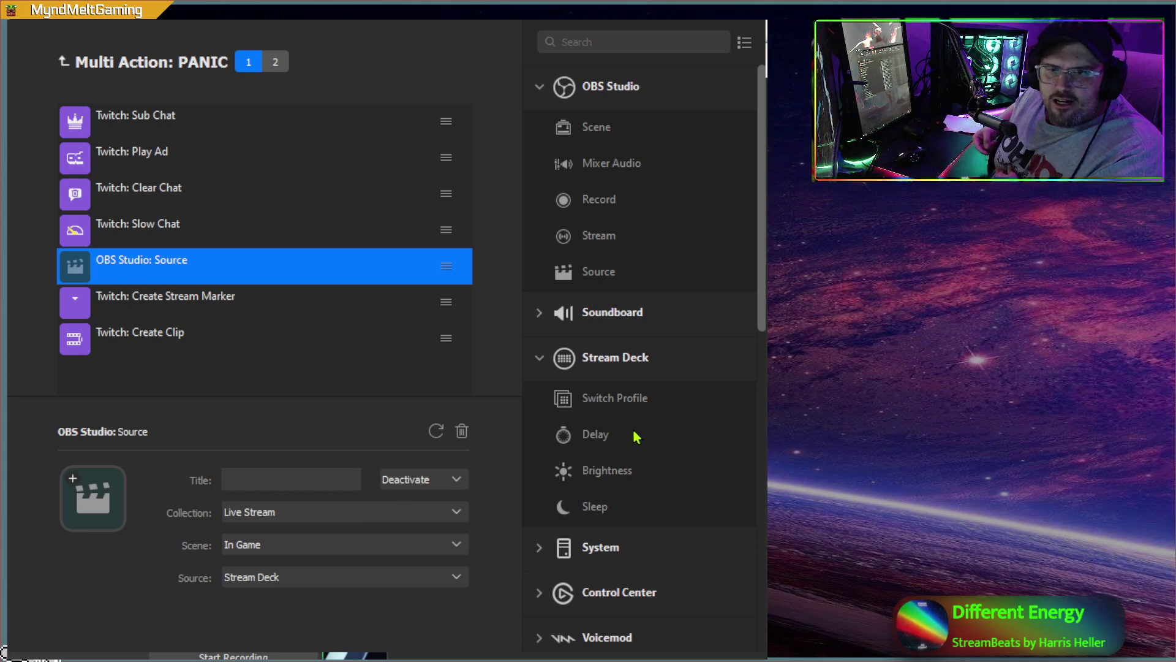
left_click(296, 449)
left_click(285, 270)
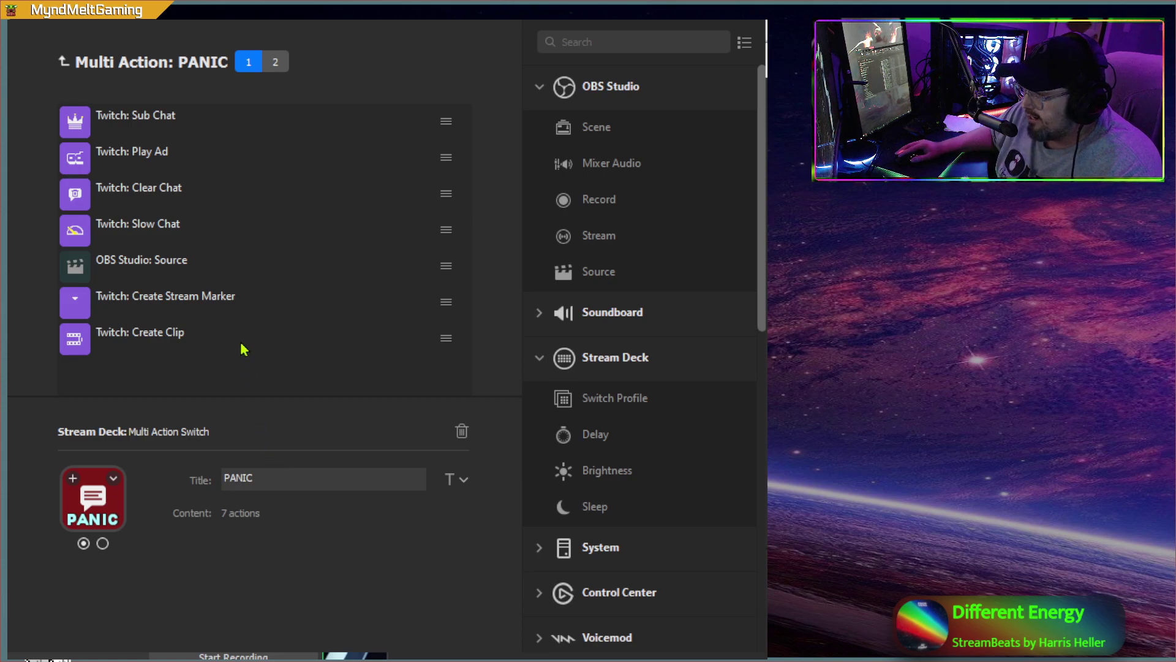
Review the Create Stream Marker, Create Clip and Slow Chat actions in the first PANIC sequence.
left_click(265, 266)
left_click(286, 302)
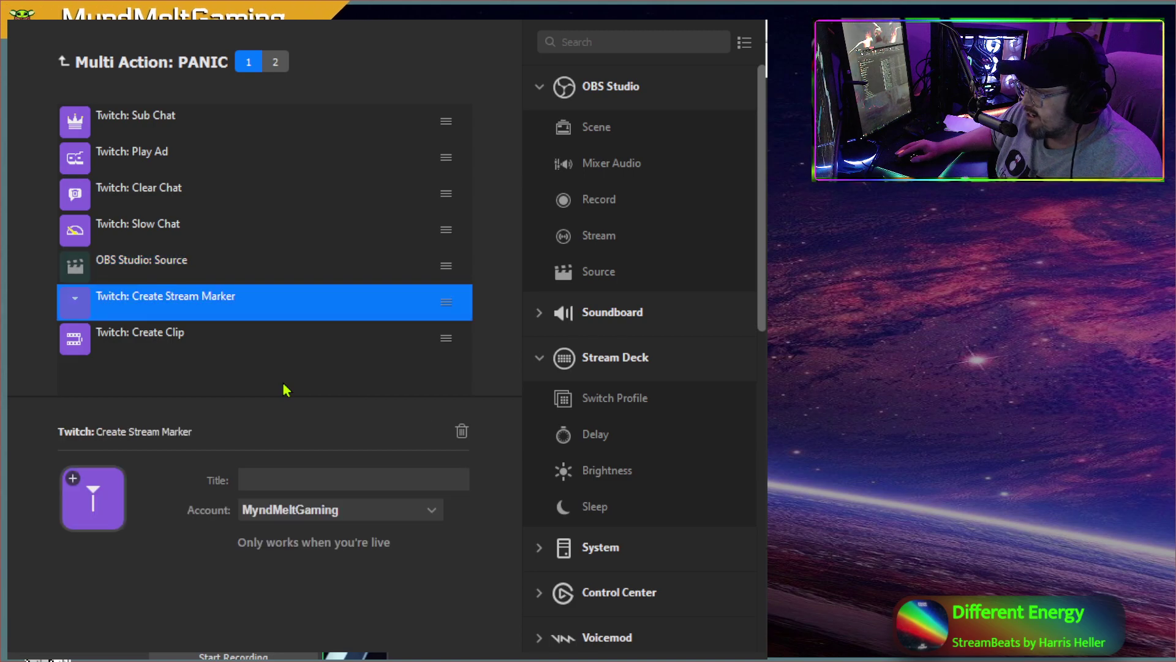
scroll(712, 562, "down", 5)
scroll(712, 562, "up", 5)
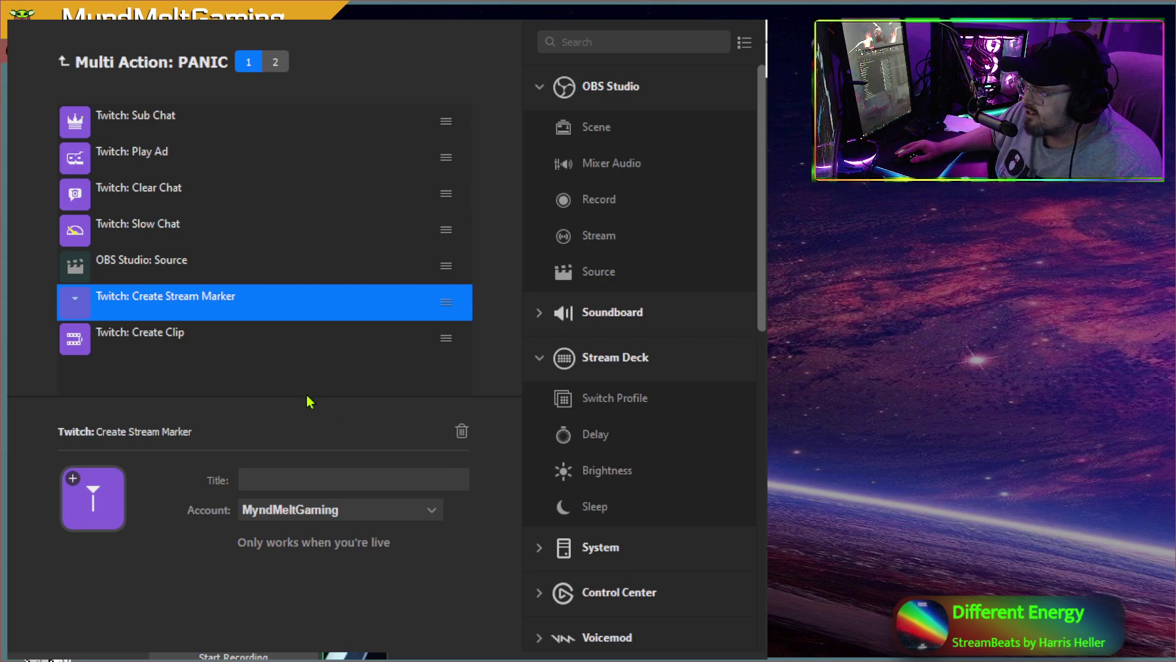
key("Down")
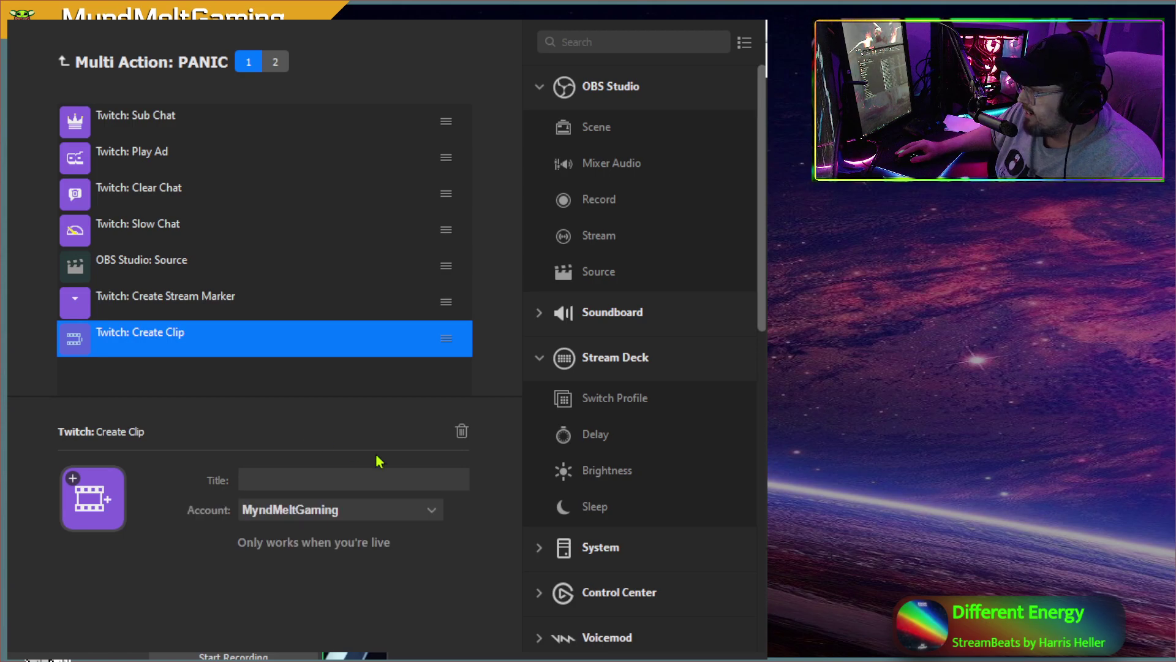
scroll(640, 361, "down", 5)
scroll(640, 362, "up", 5)
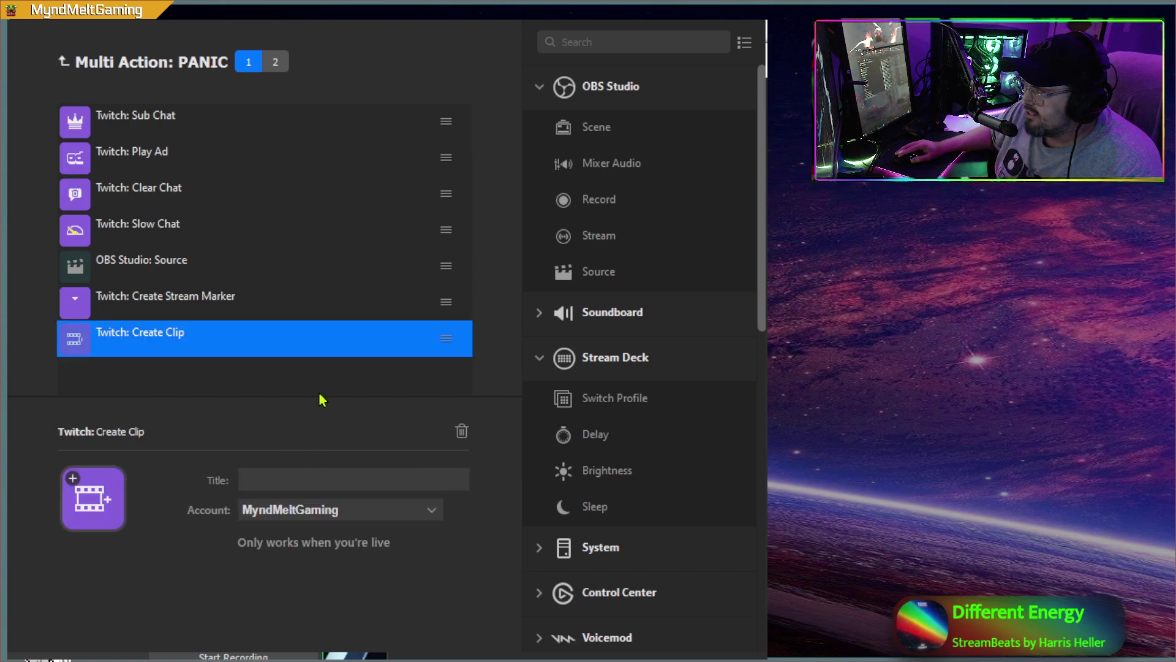
left_click(322, 302)
left_click(322, 266)
left_click(321, 230)
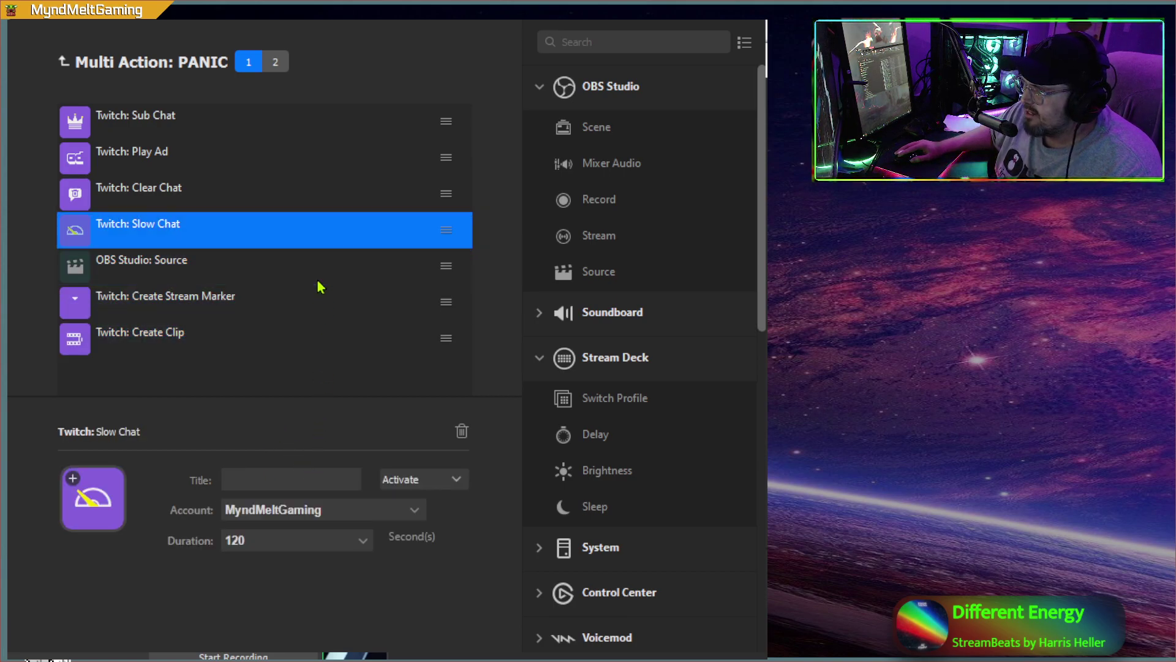
left_click(313, 339)
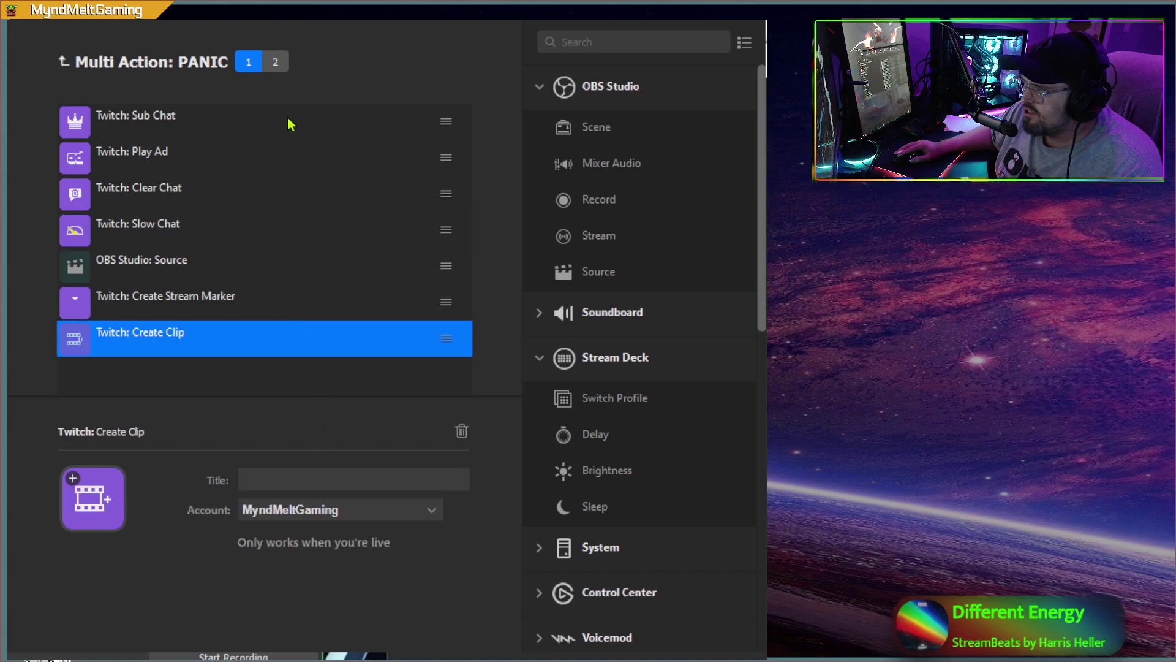
left_click(266, 375)
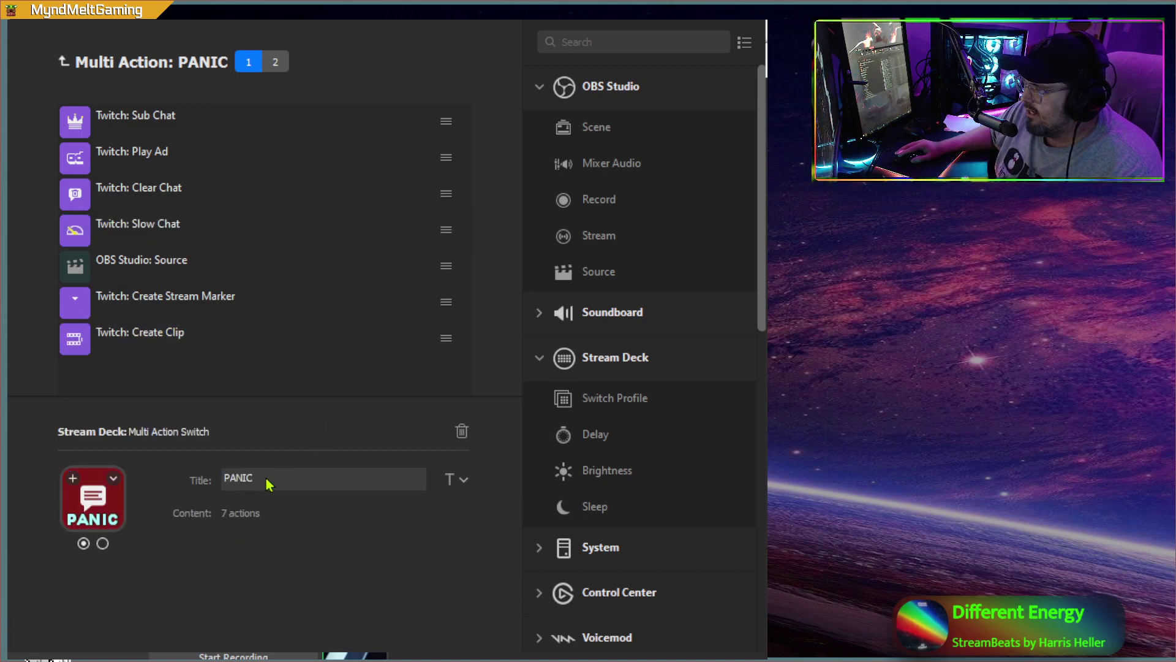
Add a Twitch Chat Message action to the end of the first PANIC sequence.
scroll(640, 355, "down", 5)
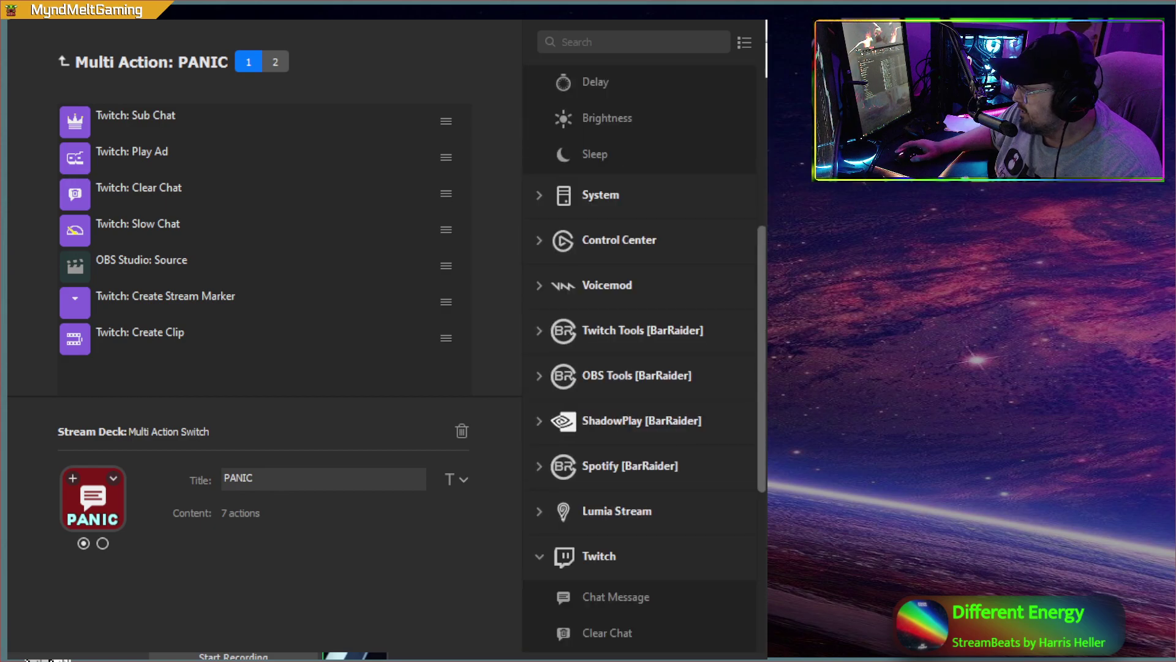
scroll(640, 356, "down", 4)
scroll(640, 355, "down", 2)
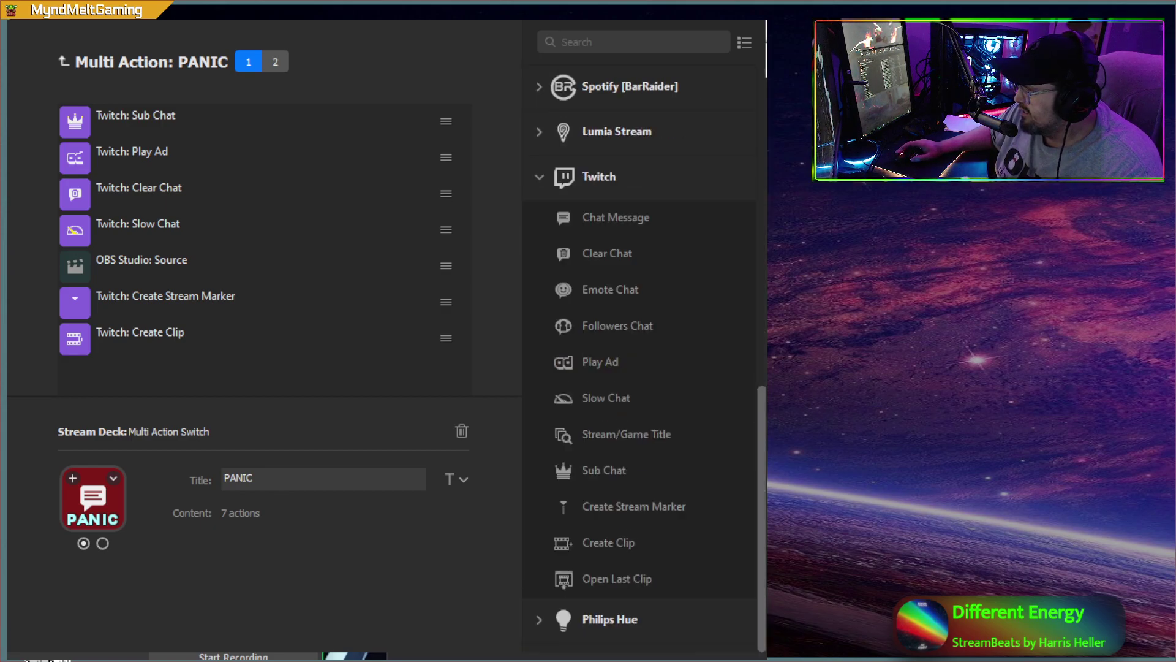
left_click_drag(615, 219, 117, 471)
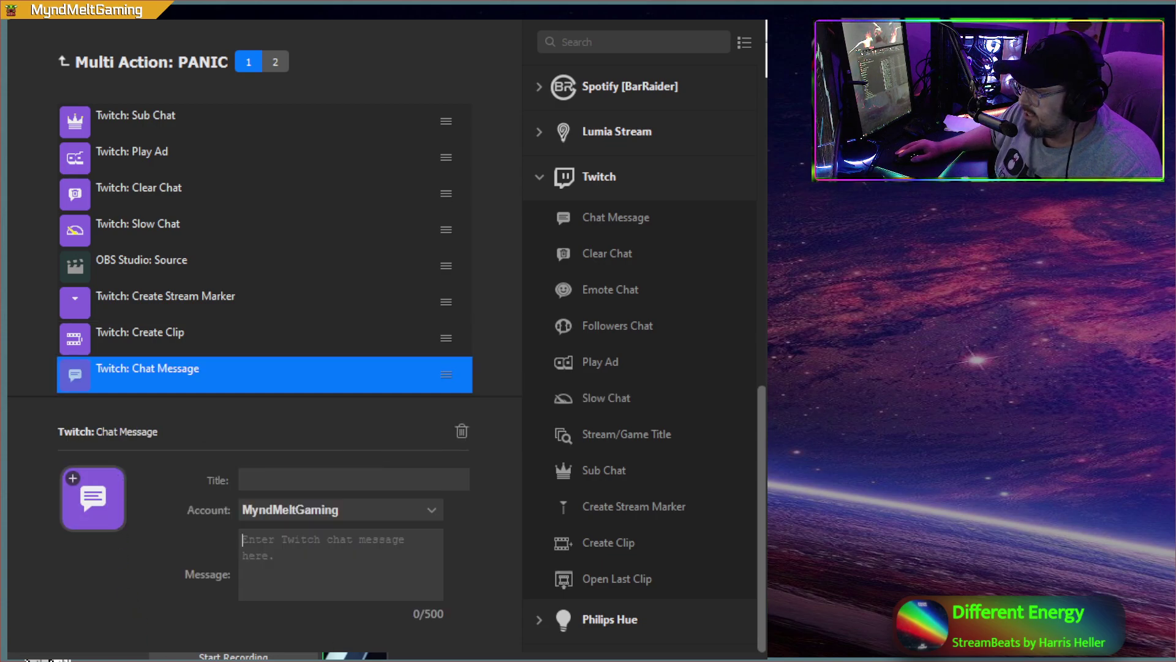
Enter the chat message text "Sorry For Sub Only Mode and the Ads were being hit witha hate ra".
type("Sorry For Sub Onl")
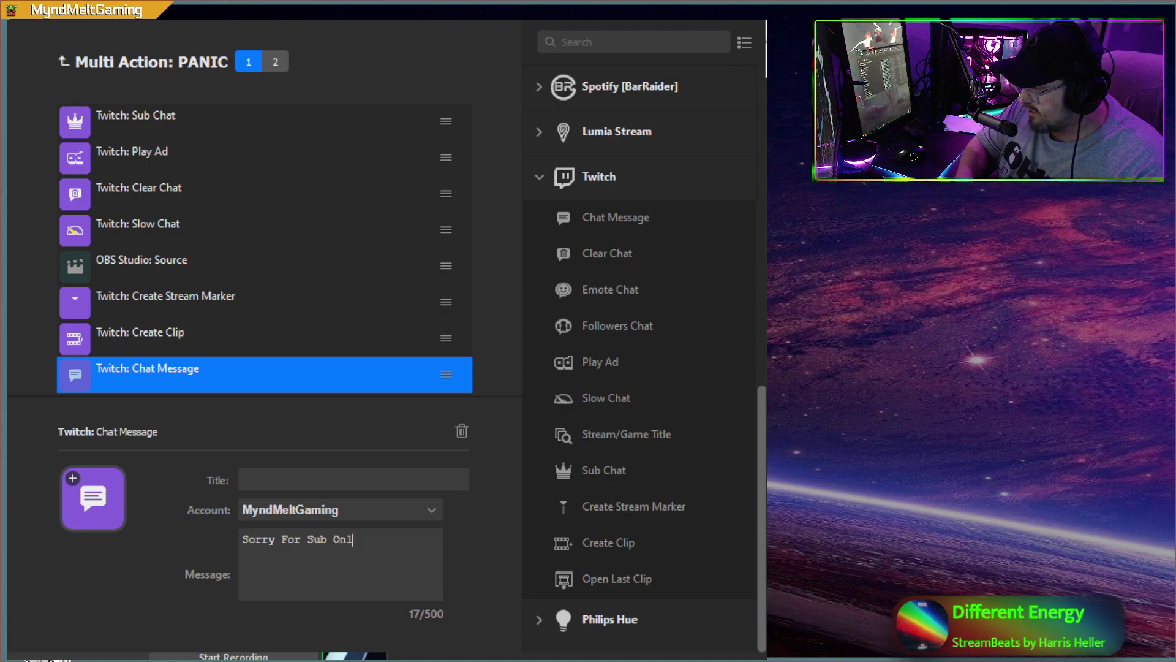
type("y Mode and the ADS")
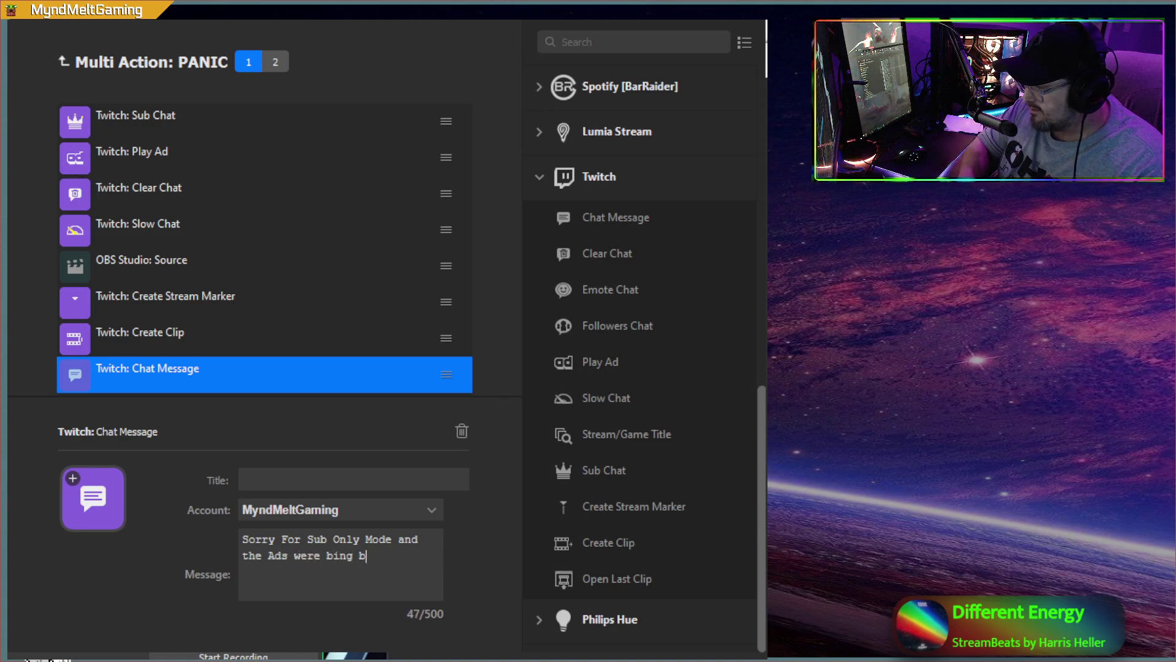
key("BackSpace")
key("BackSpace")
key("BackSpace")
key("BackSpace")
key("BackSpace")
key("BackSpace")
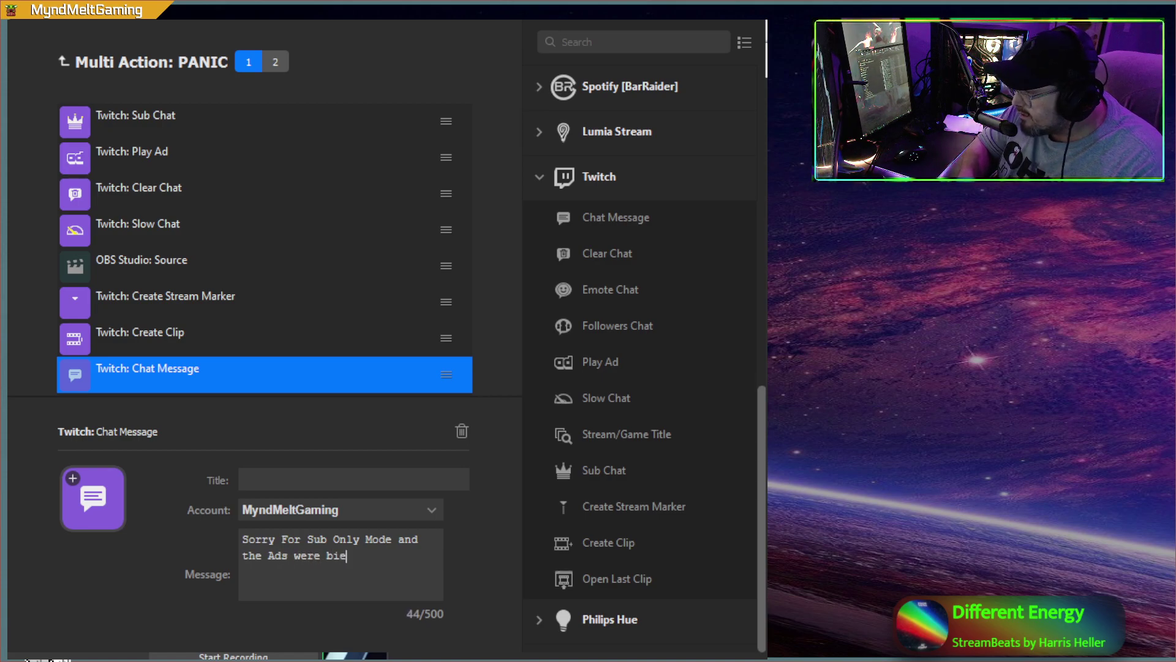
type("bei")
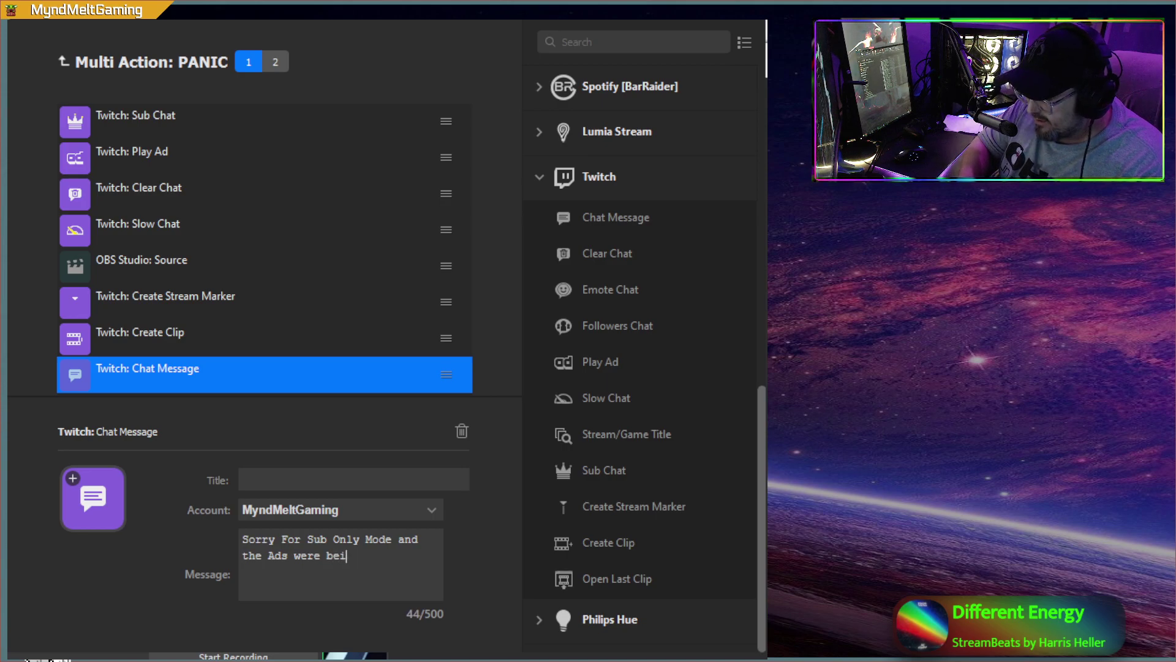
type("ng hit witha hate ")
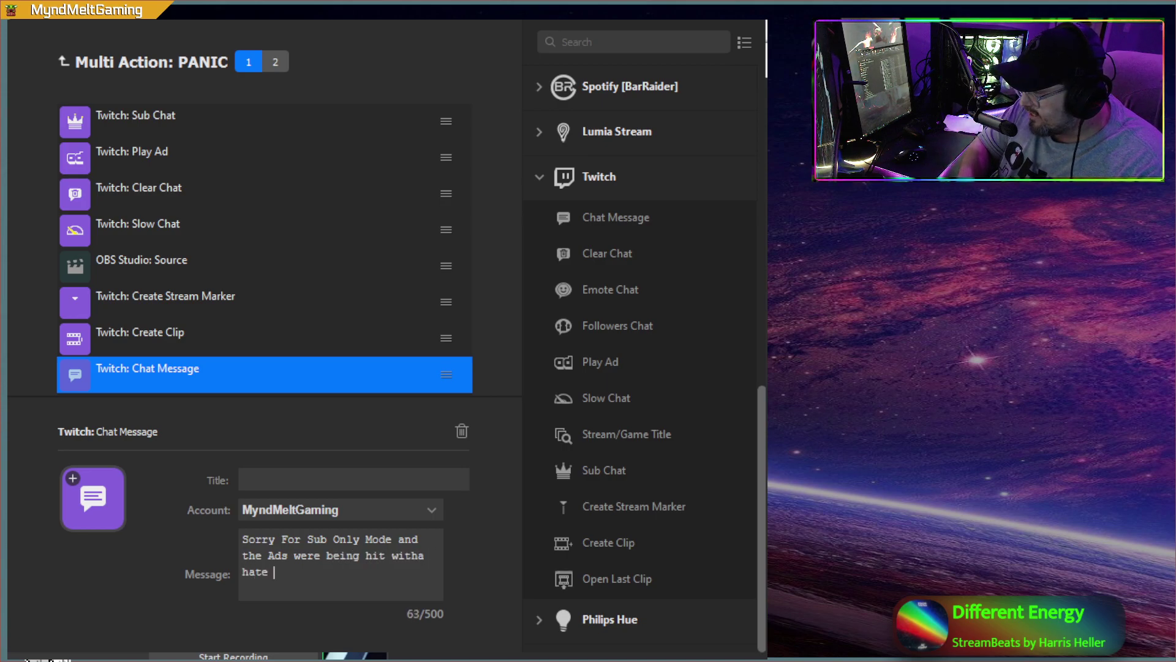
type("rade")
key("BackSpace")
key("BackSpace")
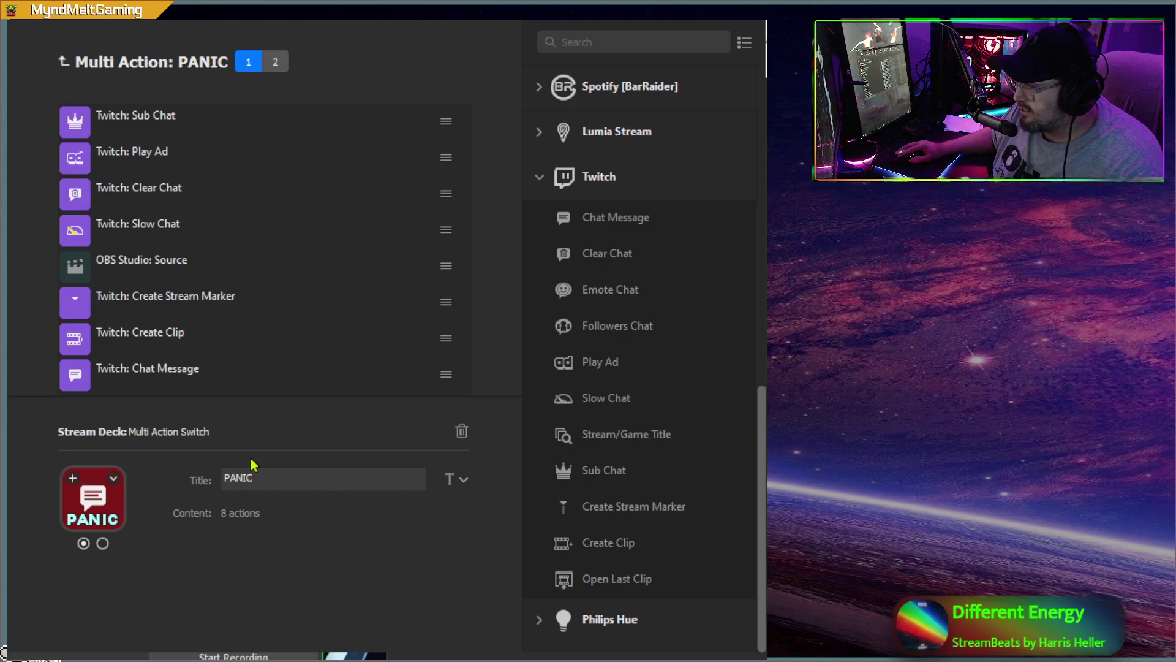
Check the first sequence's OBS Source action, switch to the second PANIC sequence and open its Sub Chat settings.
left_click(240, 269)
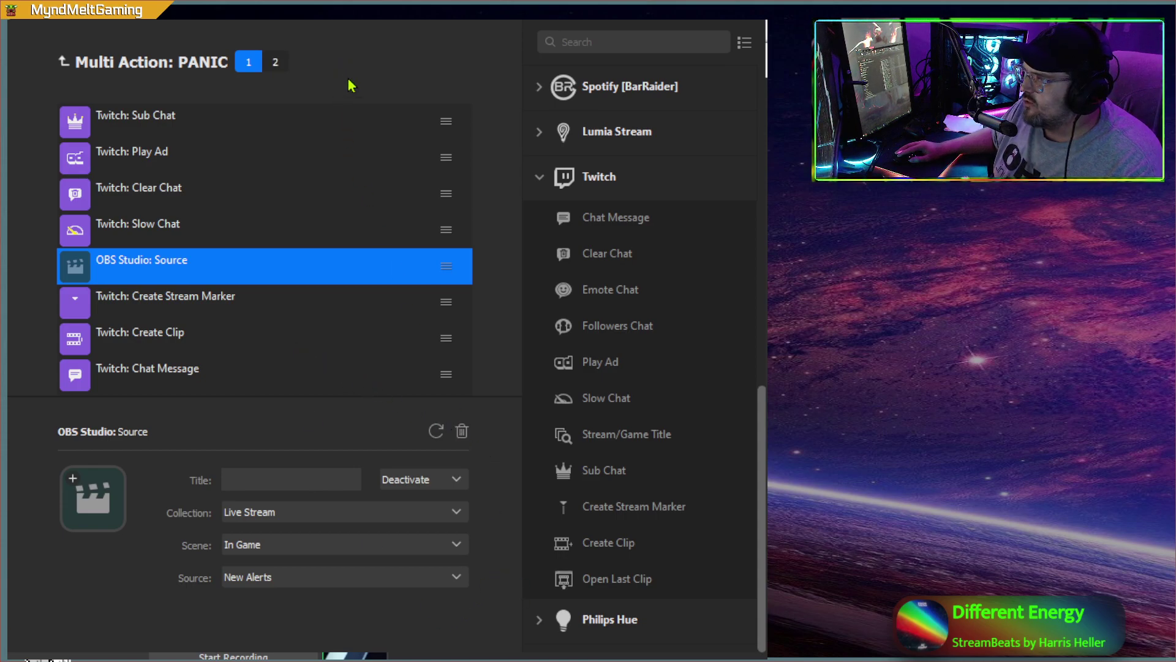
left_click(275, 62)
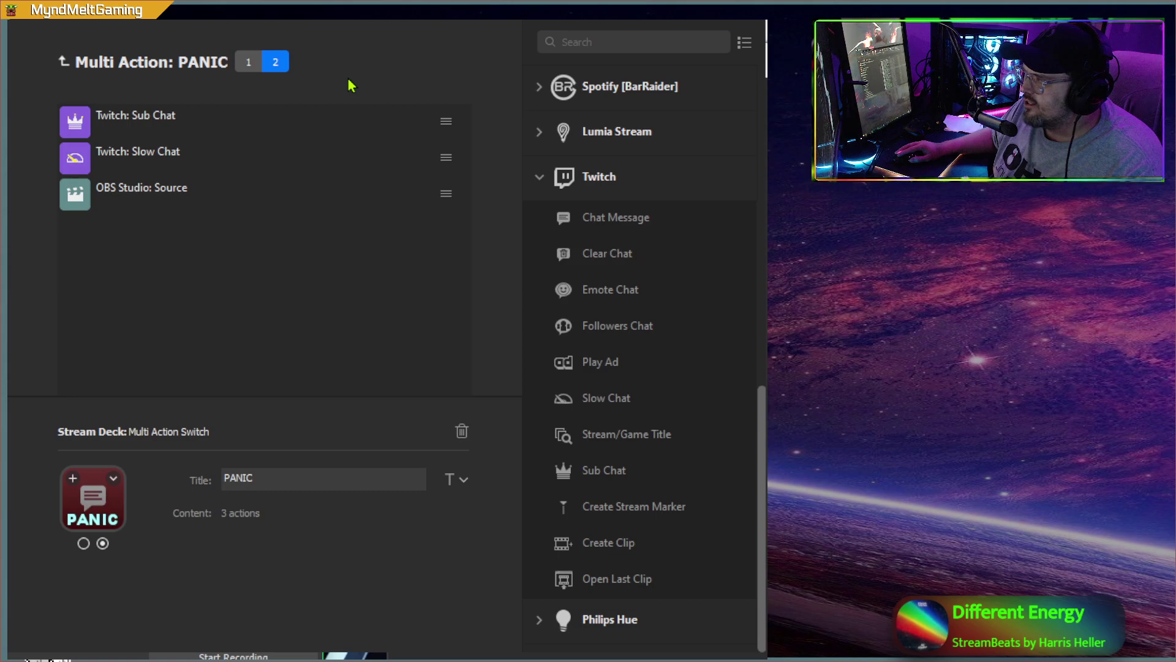
left_click(303, 138)
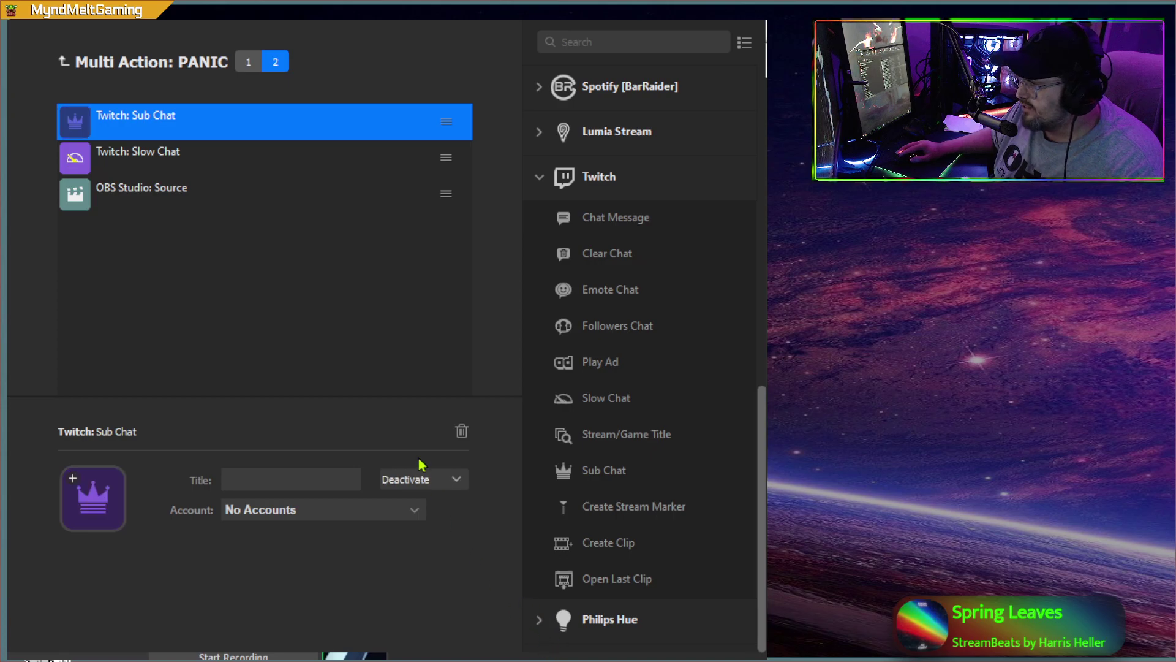
Set the Slow Chat action in the second PANIC sequence to Deactivate.
left_click(294, 164)
left_click(423, 479)
left_click(429, 525)
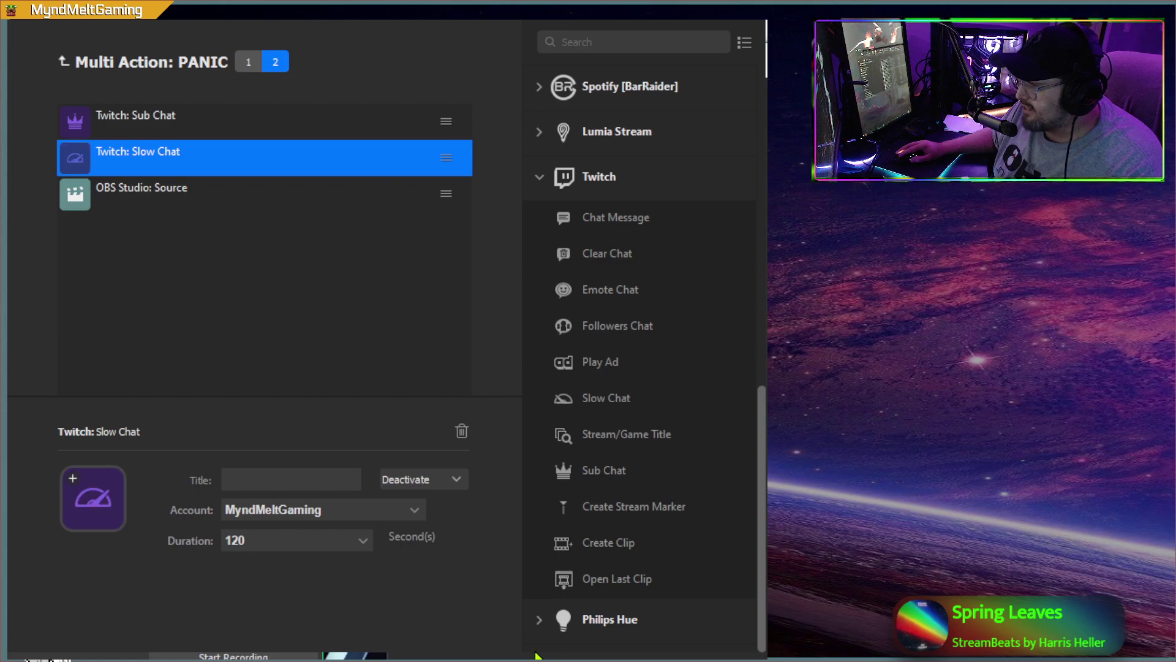
Review the scene, source and activation settings of the second sequence's OBS Source action.
key("Down")
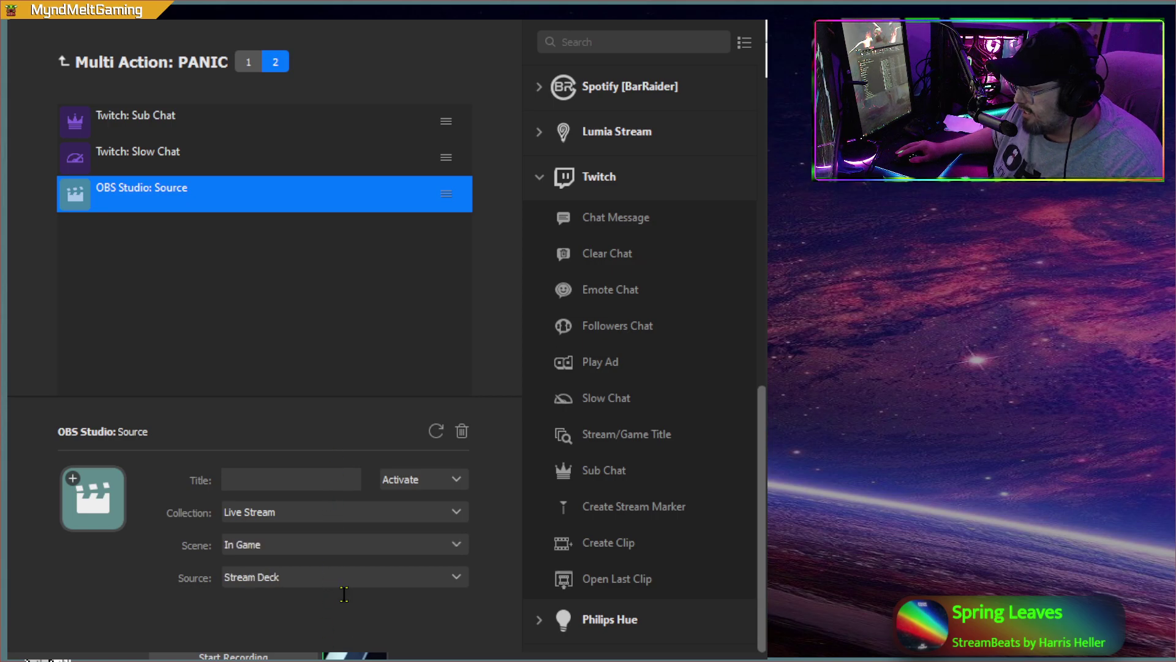
left_click(363, 324)
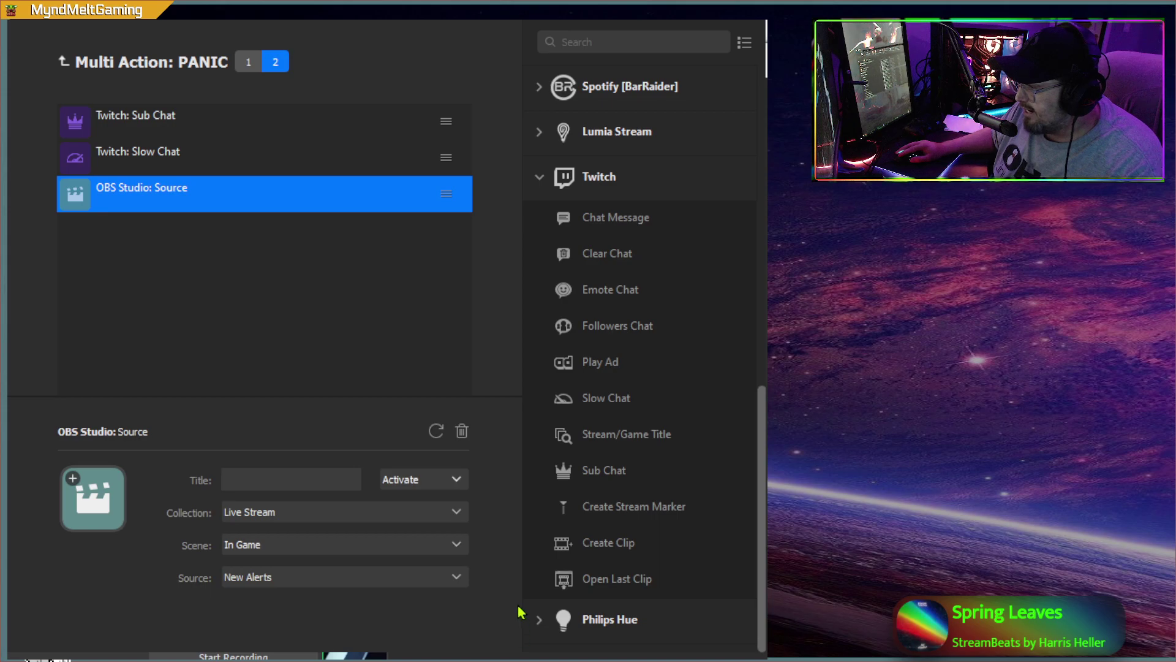
left_click(324, 414)
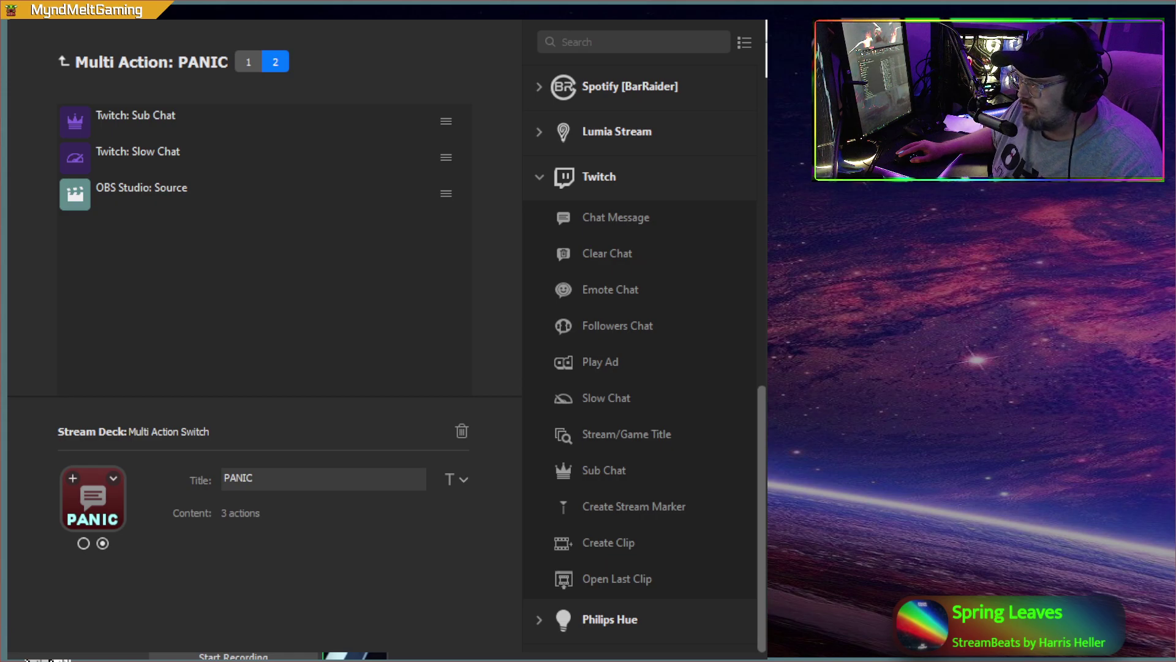
Check the first sequence's action list and add a Twitch Chat Message action to the end of the second PANIC sequence.
left_click(248, 62)
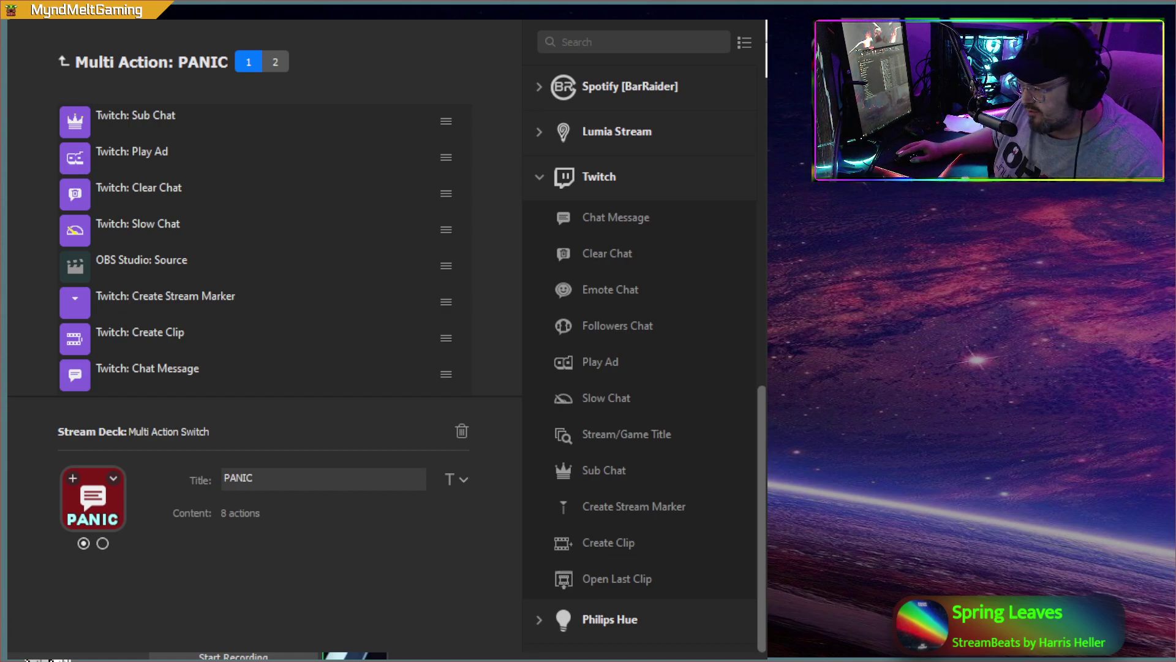
left_click(275, 62)
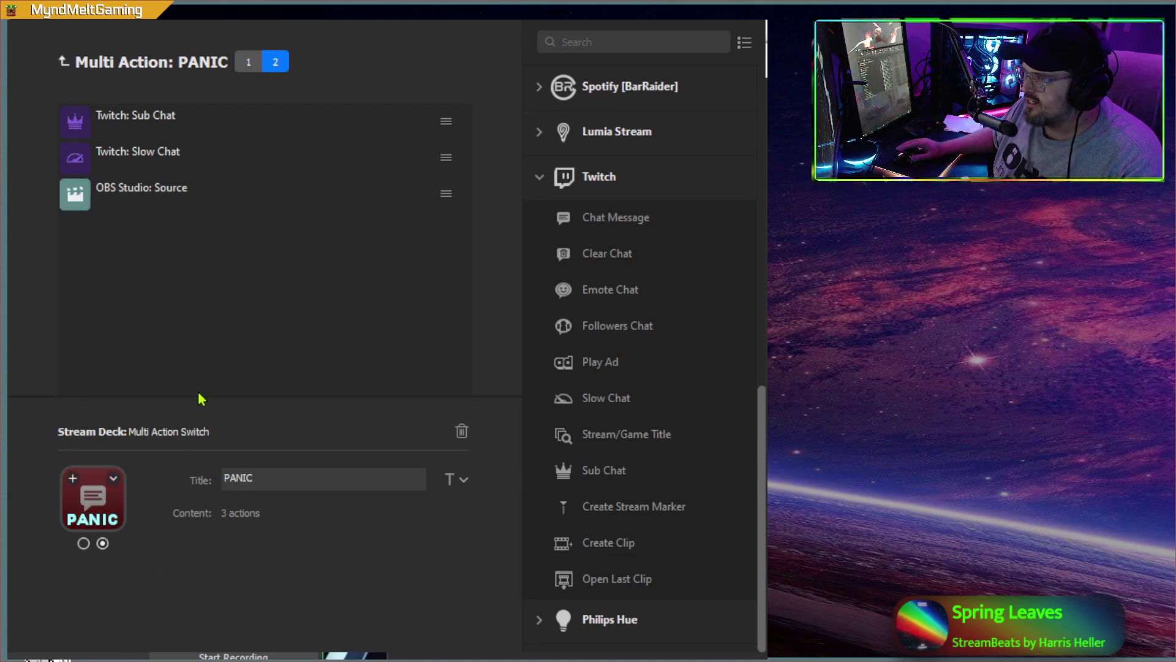
left_click_drag(616, 217, 204, 442)
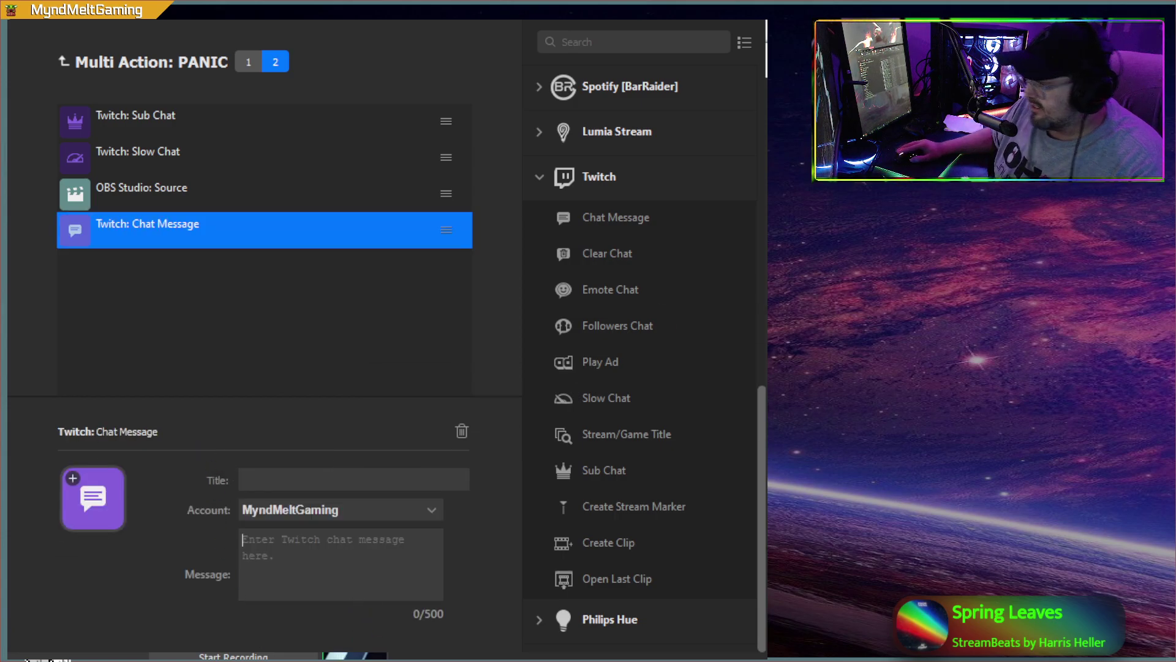
Enter the chat message text "The incoming raid is over, back to normal mode! Sorry!" for the second sequence.
type("The inco")
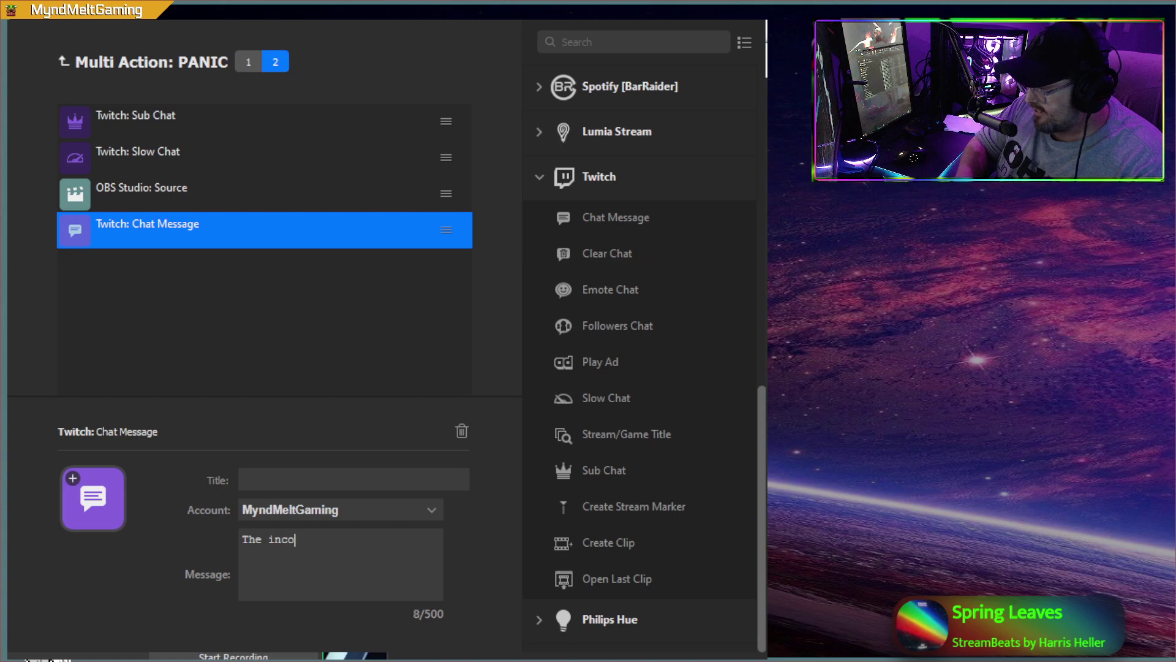
type("ming raide")
key("BackSpace")
type("is over,")
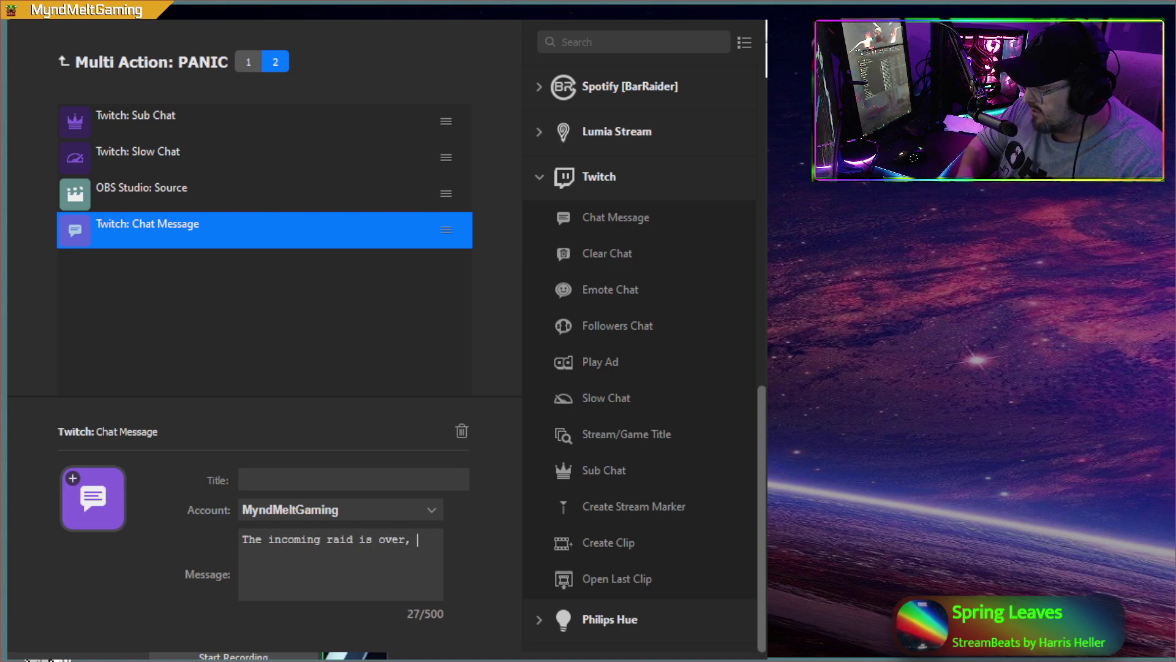
type(" back to ")
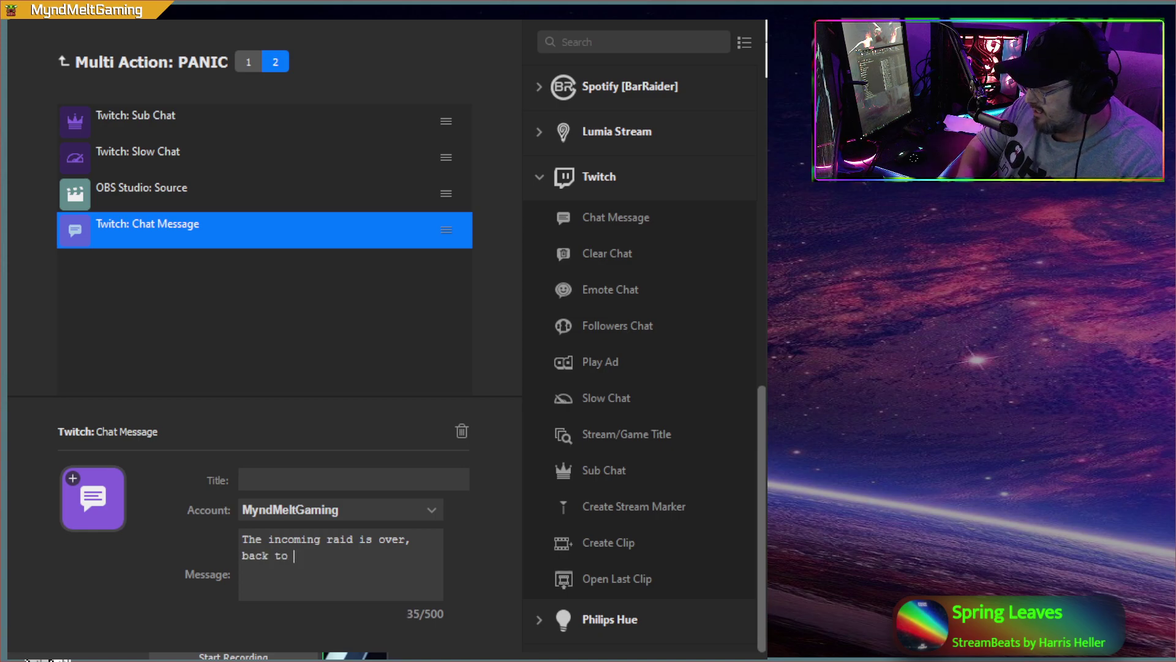
type("normal mode! Sorry!")
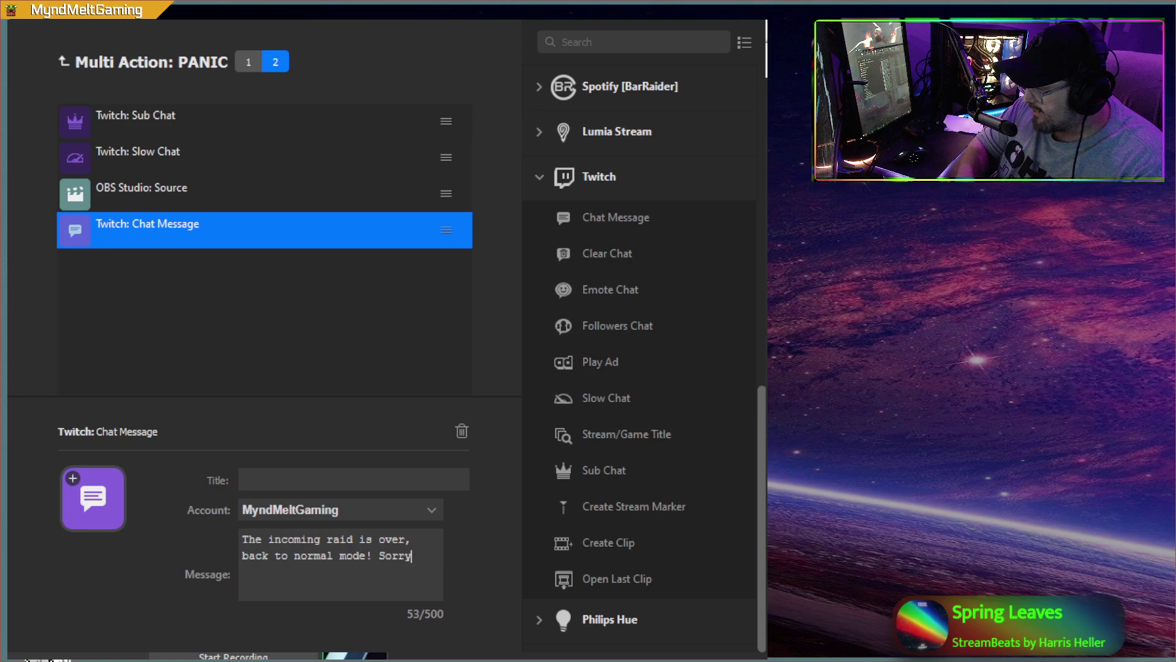
left_click(508, 437)
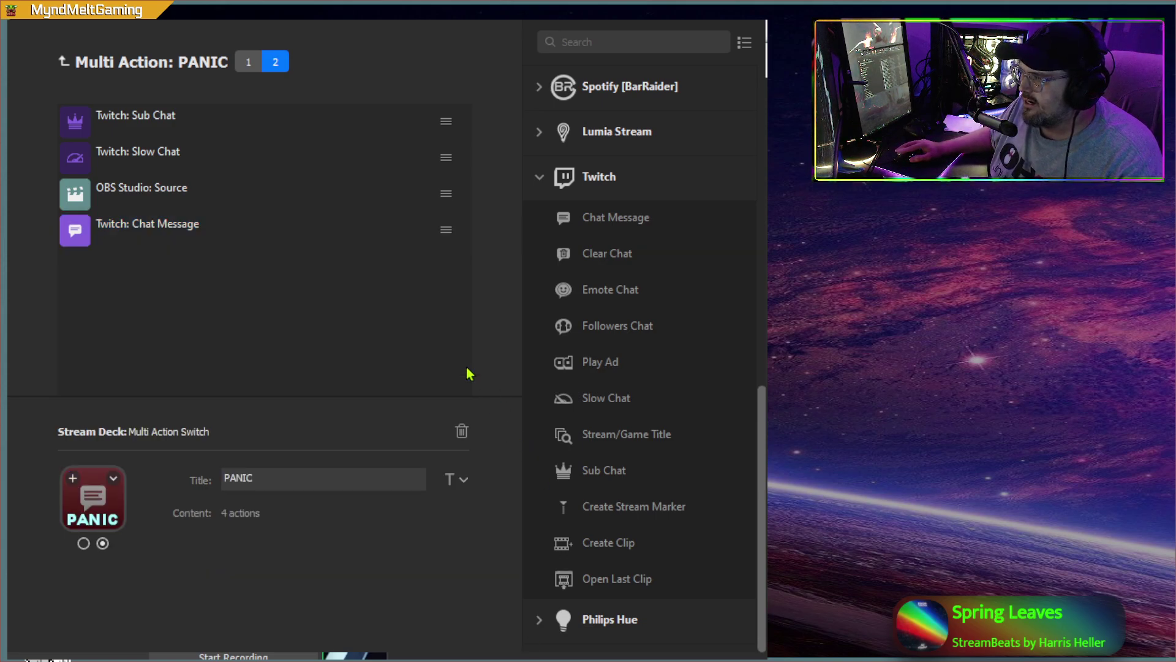
Look over the second PANIC sequence's actions and switch back to the first sequence to review its list.
left_click(289, 61)
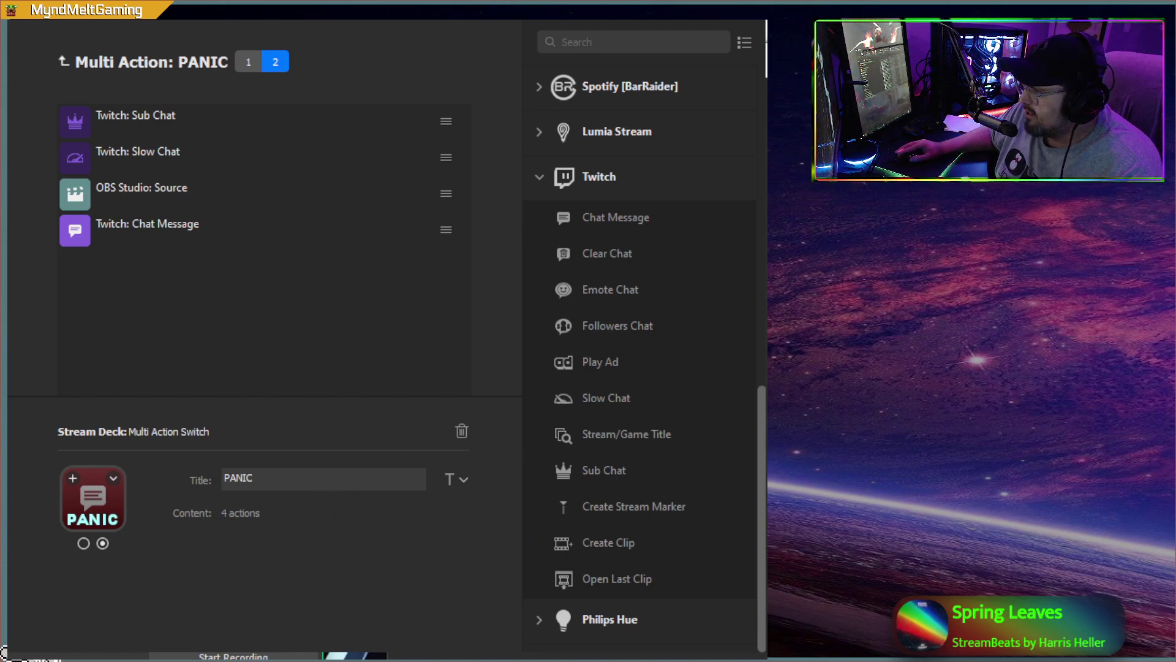
scroll(640, 343, "up", 5)
scroll(641, 343, "down", 5)
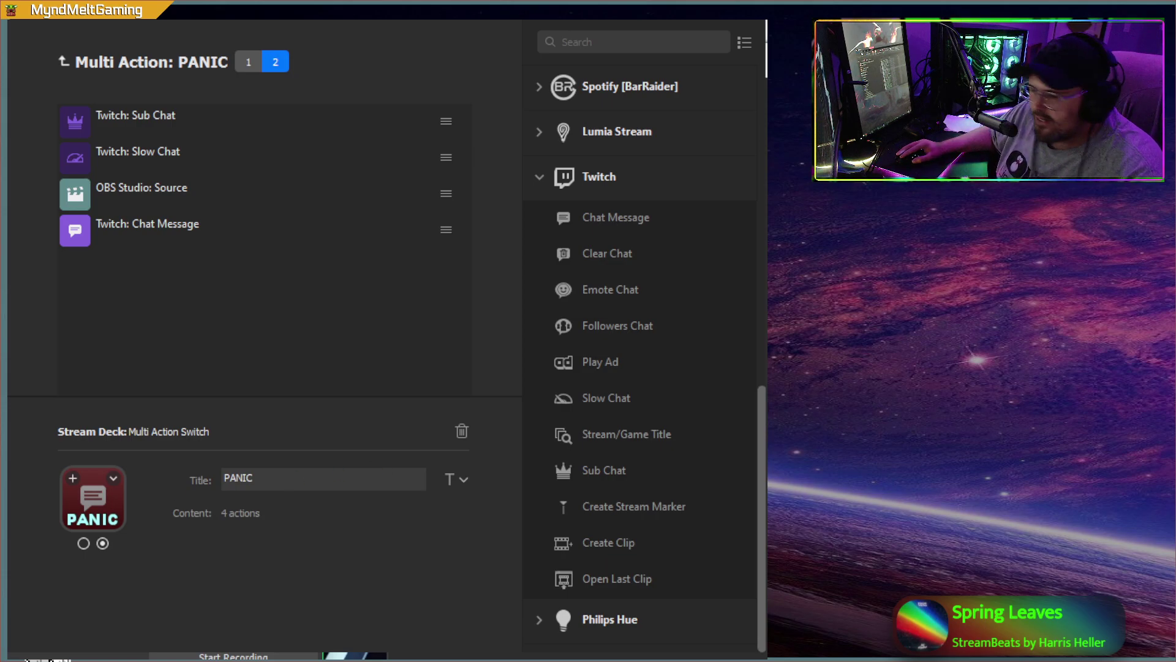
left_click(249, 62)
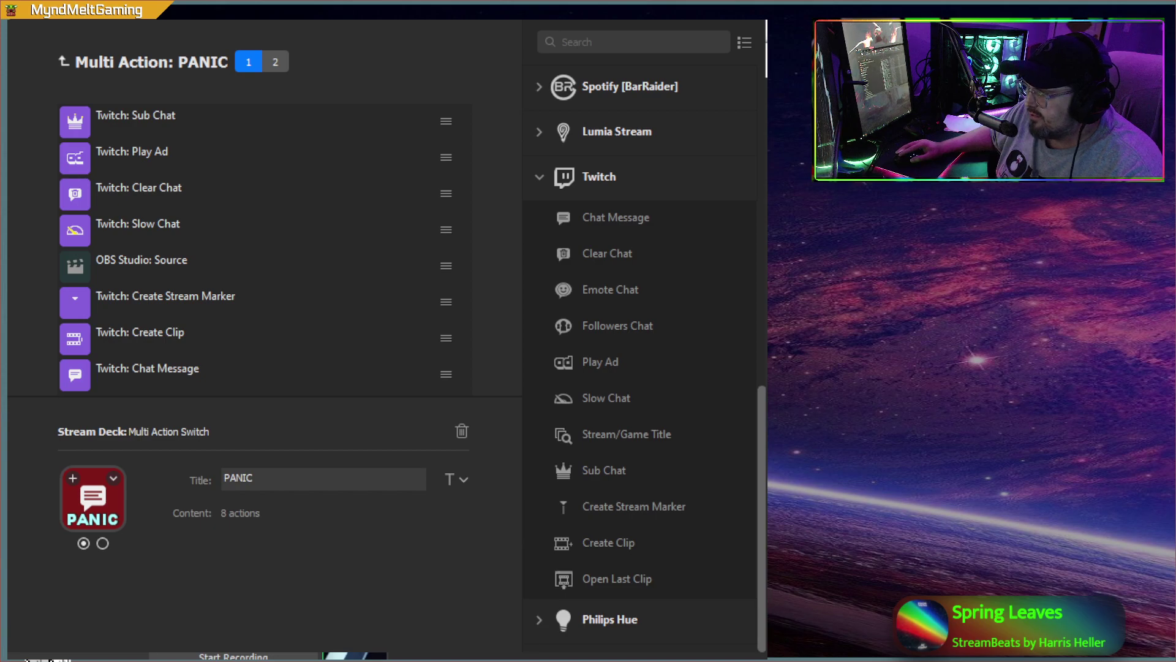